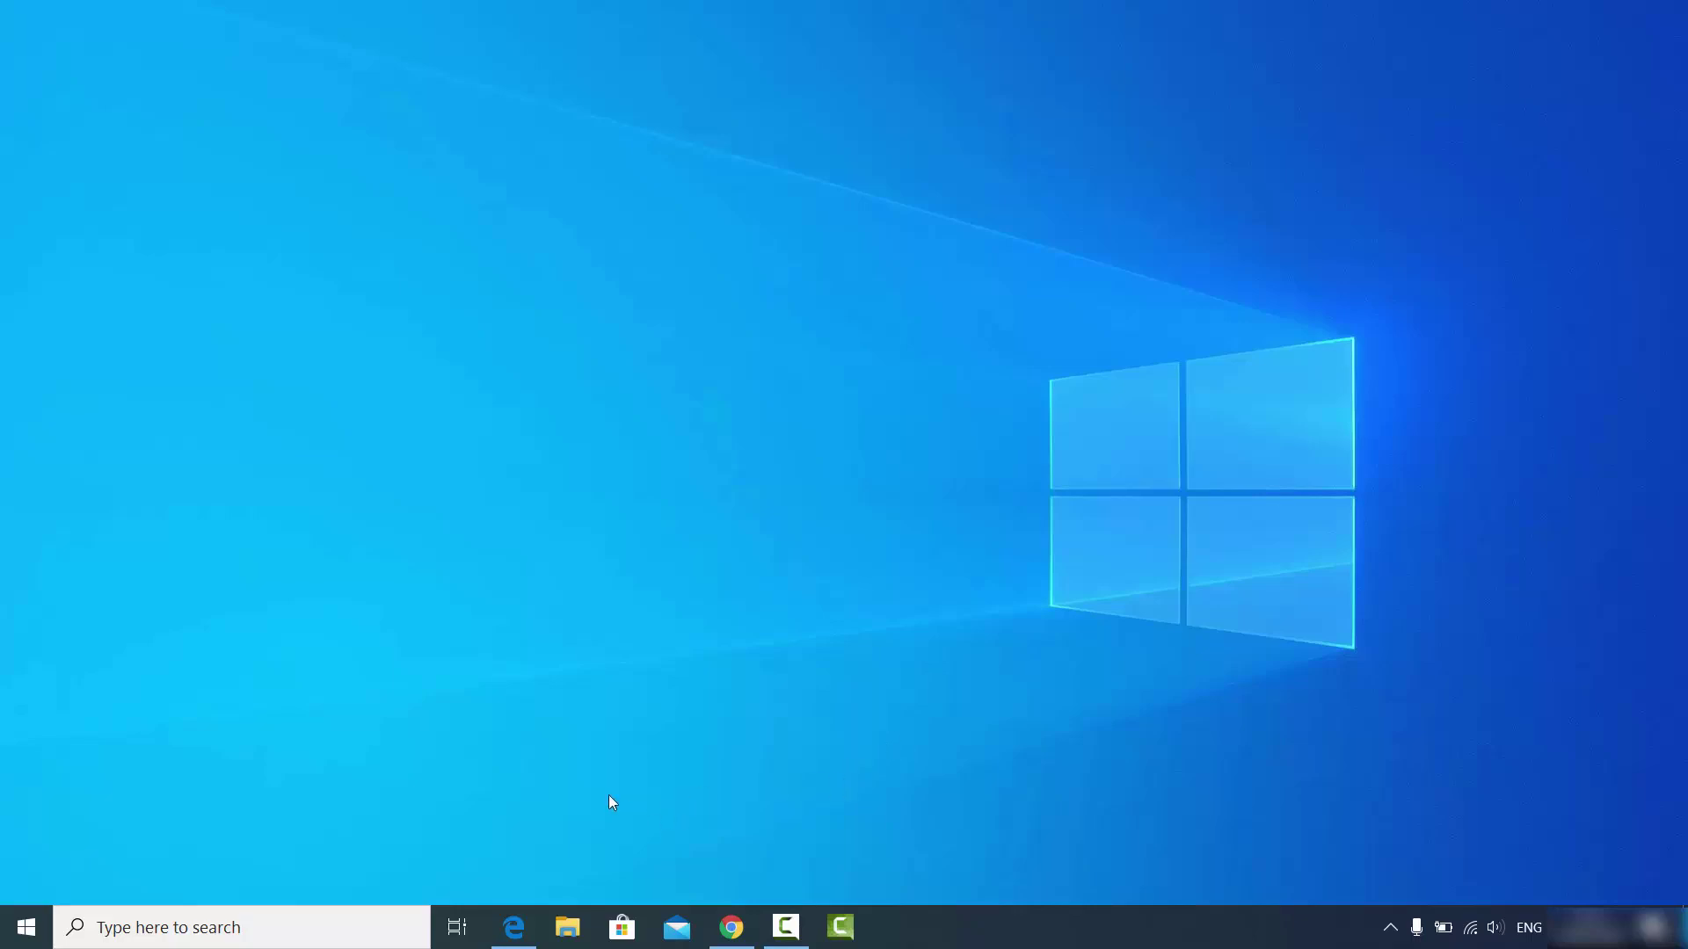
- Bring up Edge and follow the 'Rufus - The Official Website' Google result to rufus.ie
left_click(517, 928)
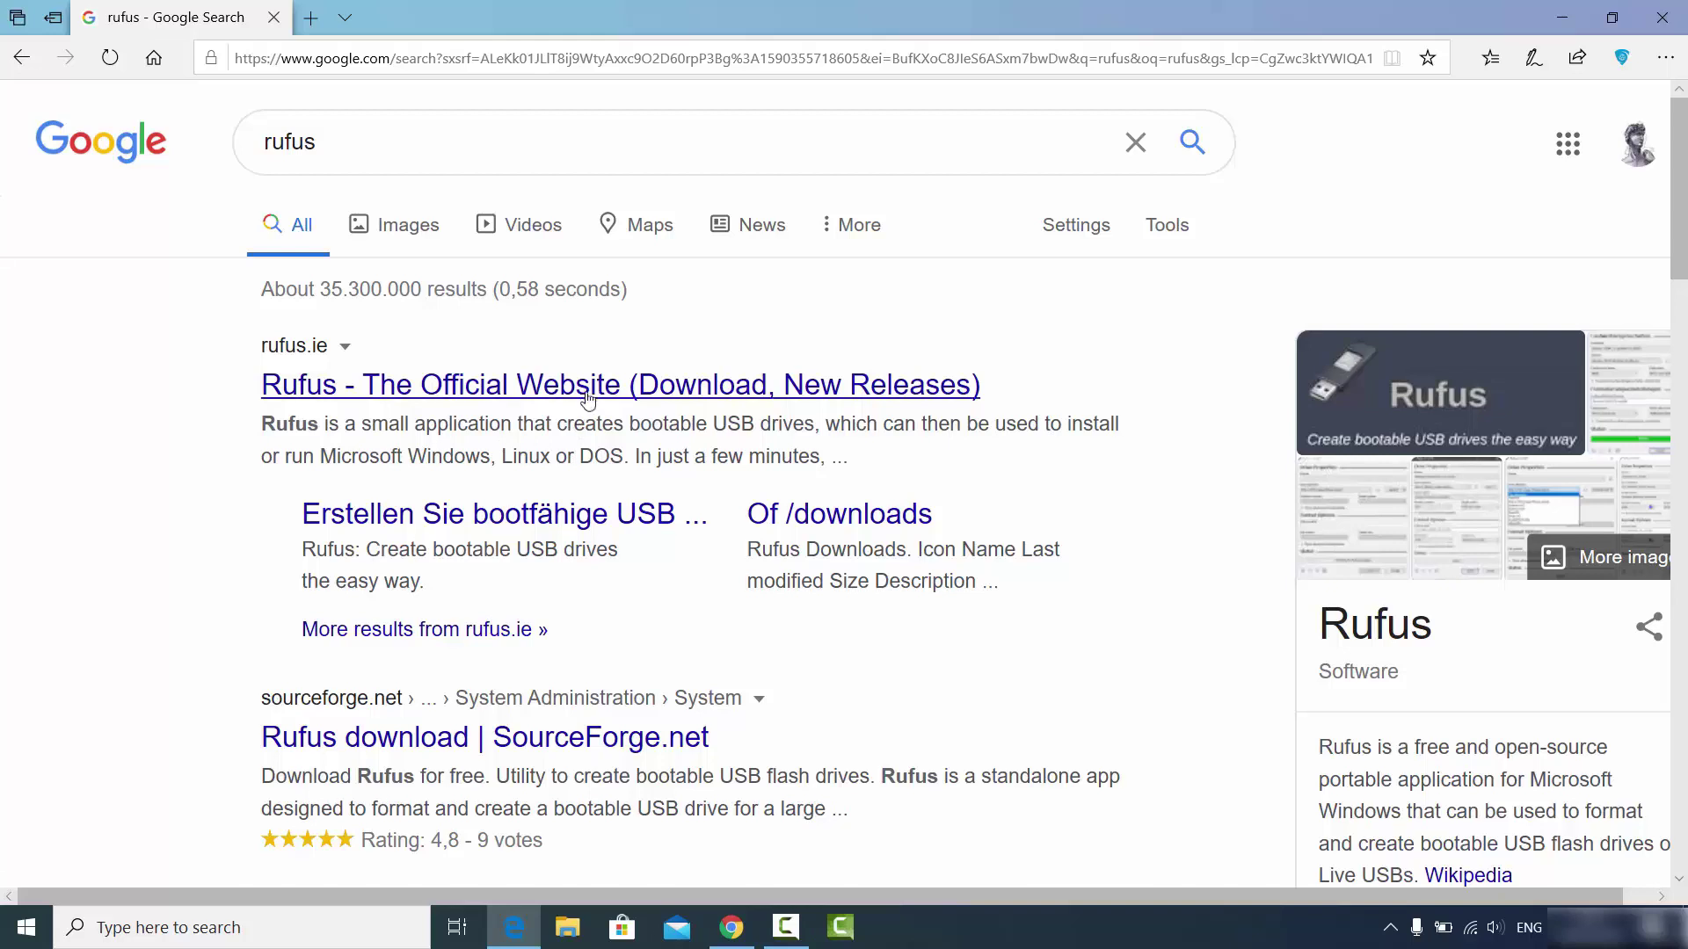
left_click(547, 392)
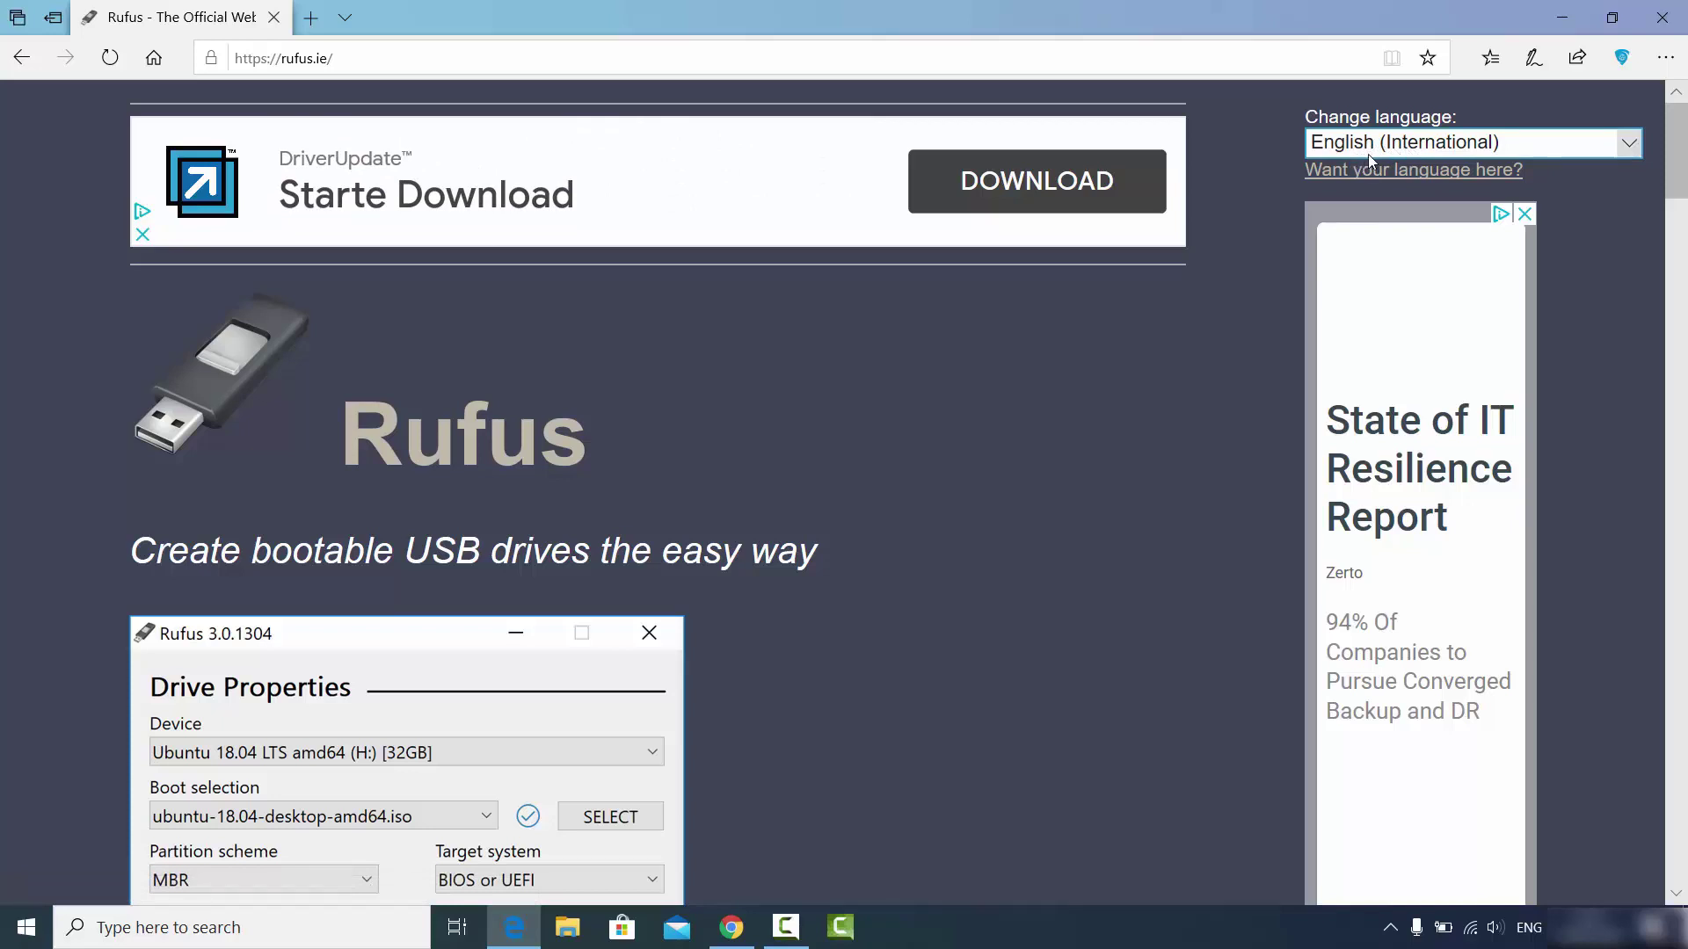
- Scroll to the Download section and start downloading Rufus 3.10 (rufus-3.10.exe)
scroll(756, 369, "down", 7)
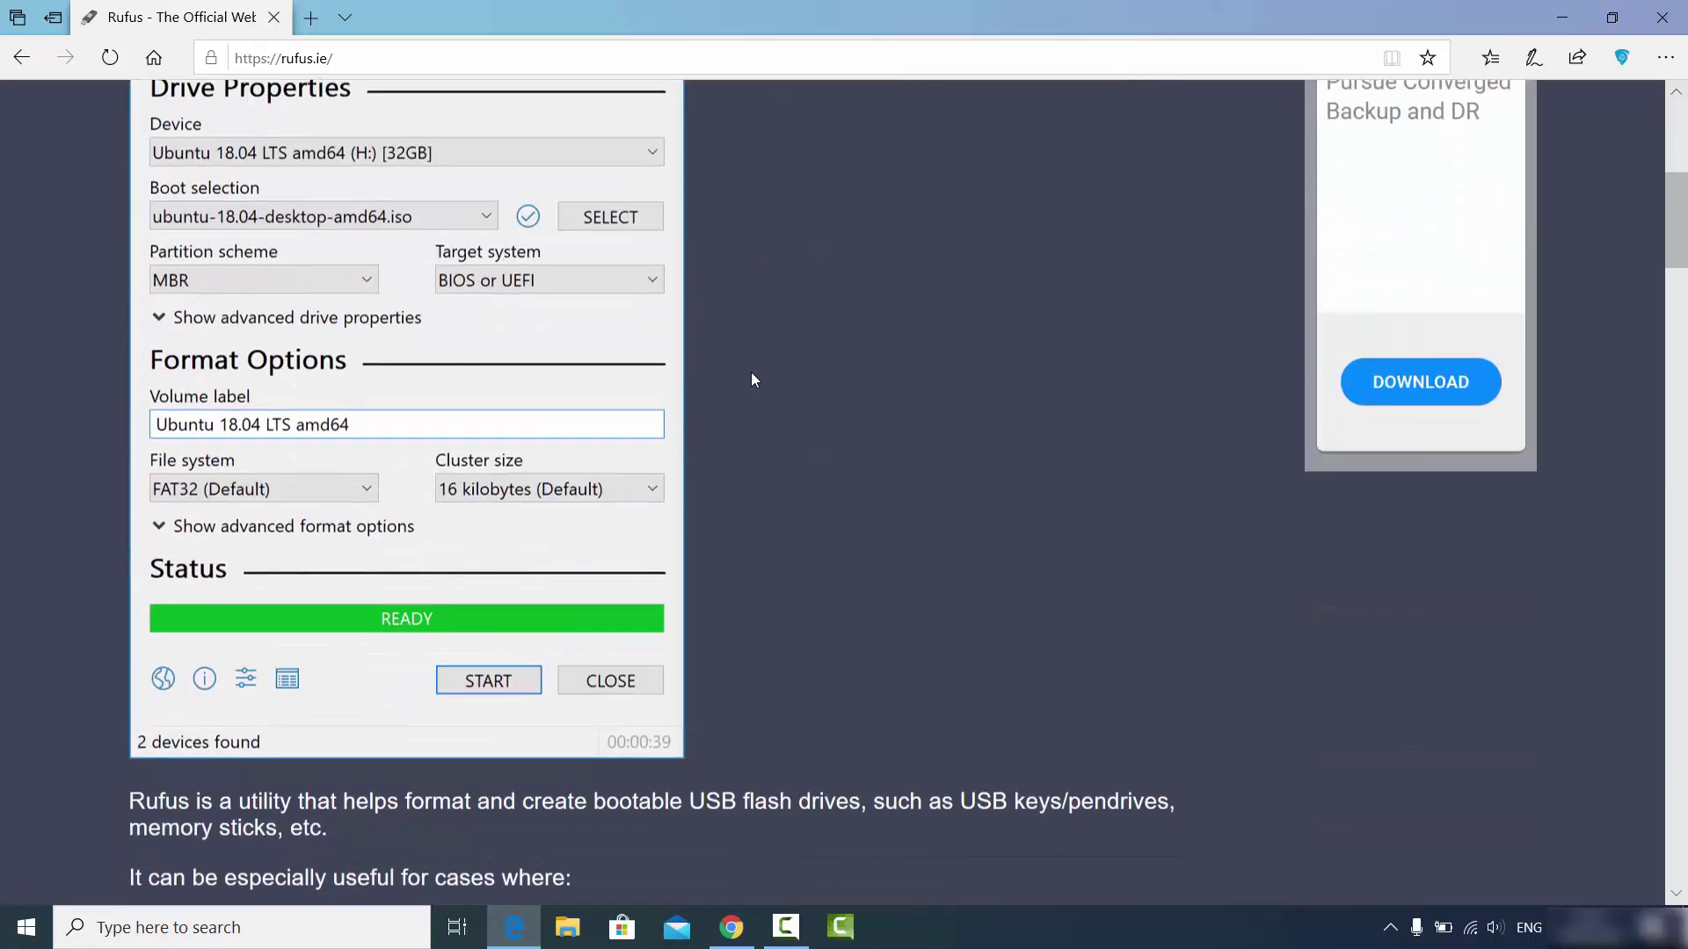
scroll(752, 379, "down", 7)
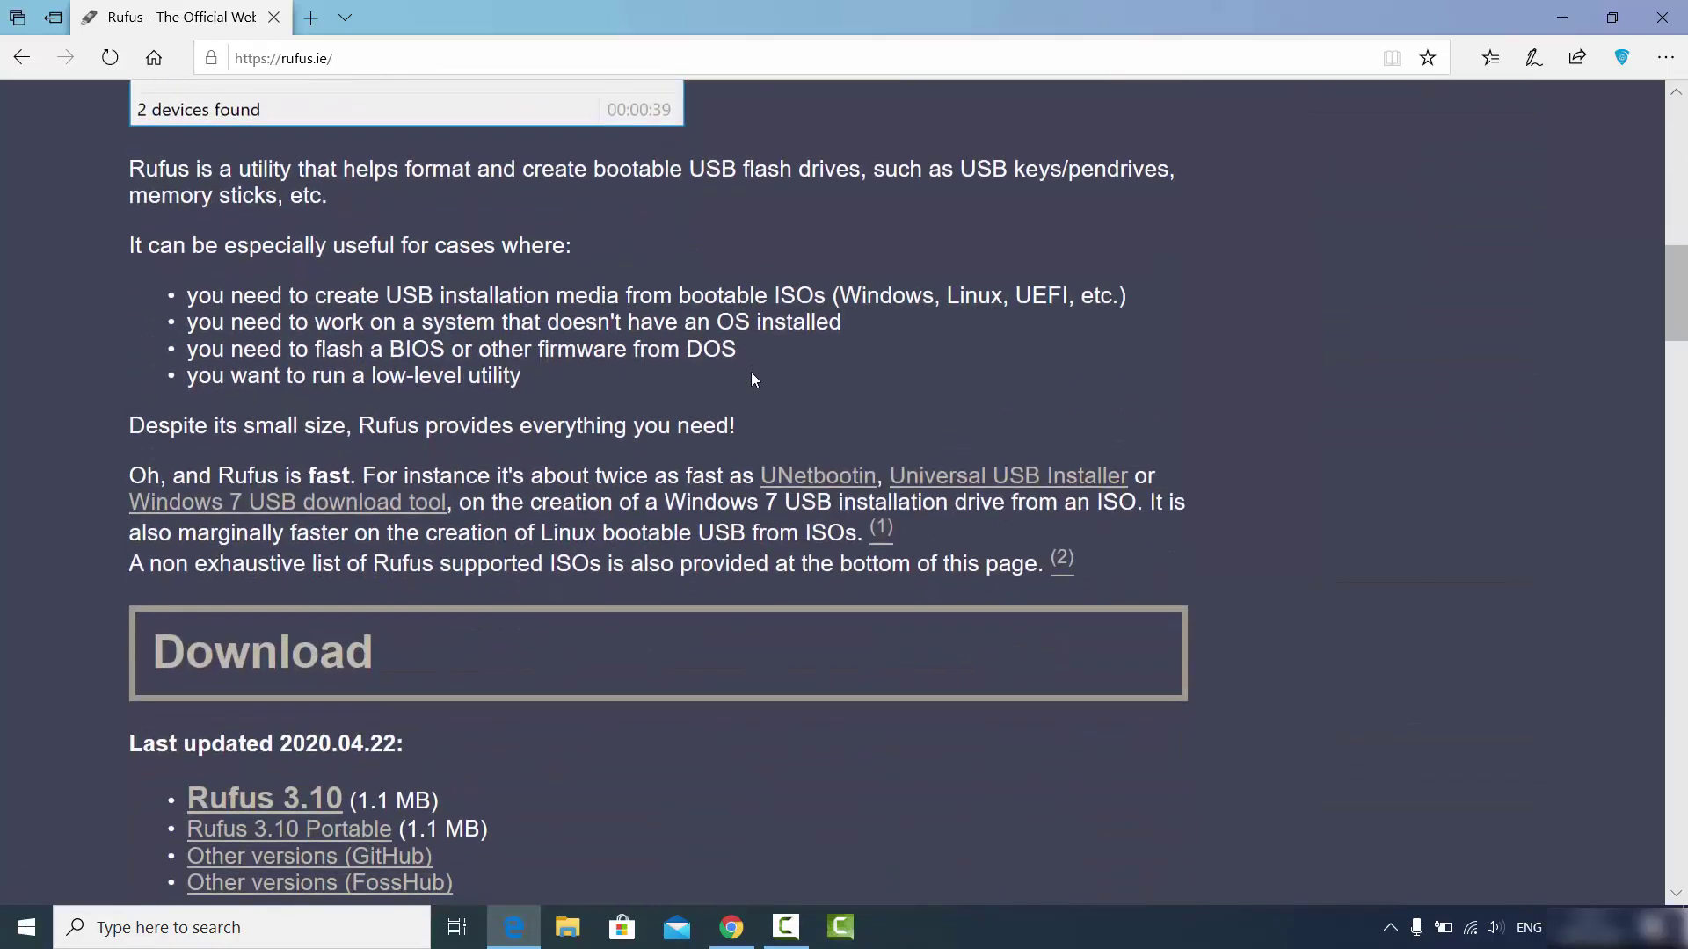
scroll(751, 378, "down", 1)
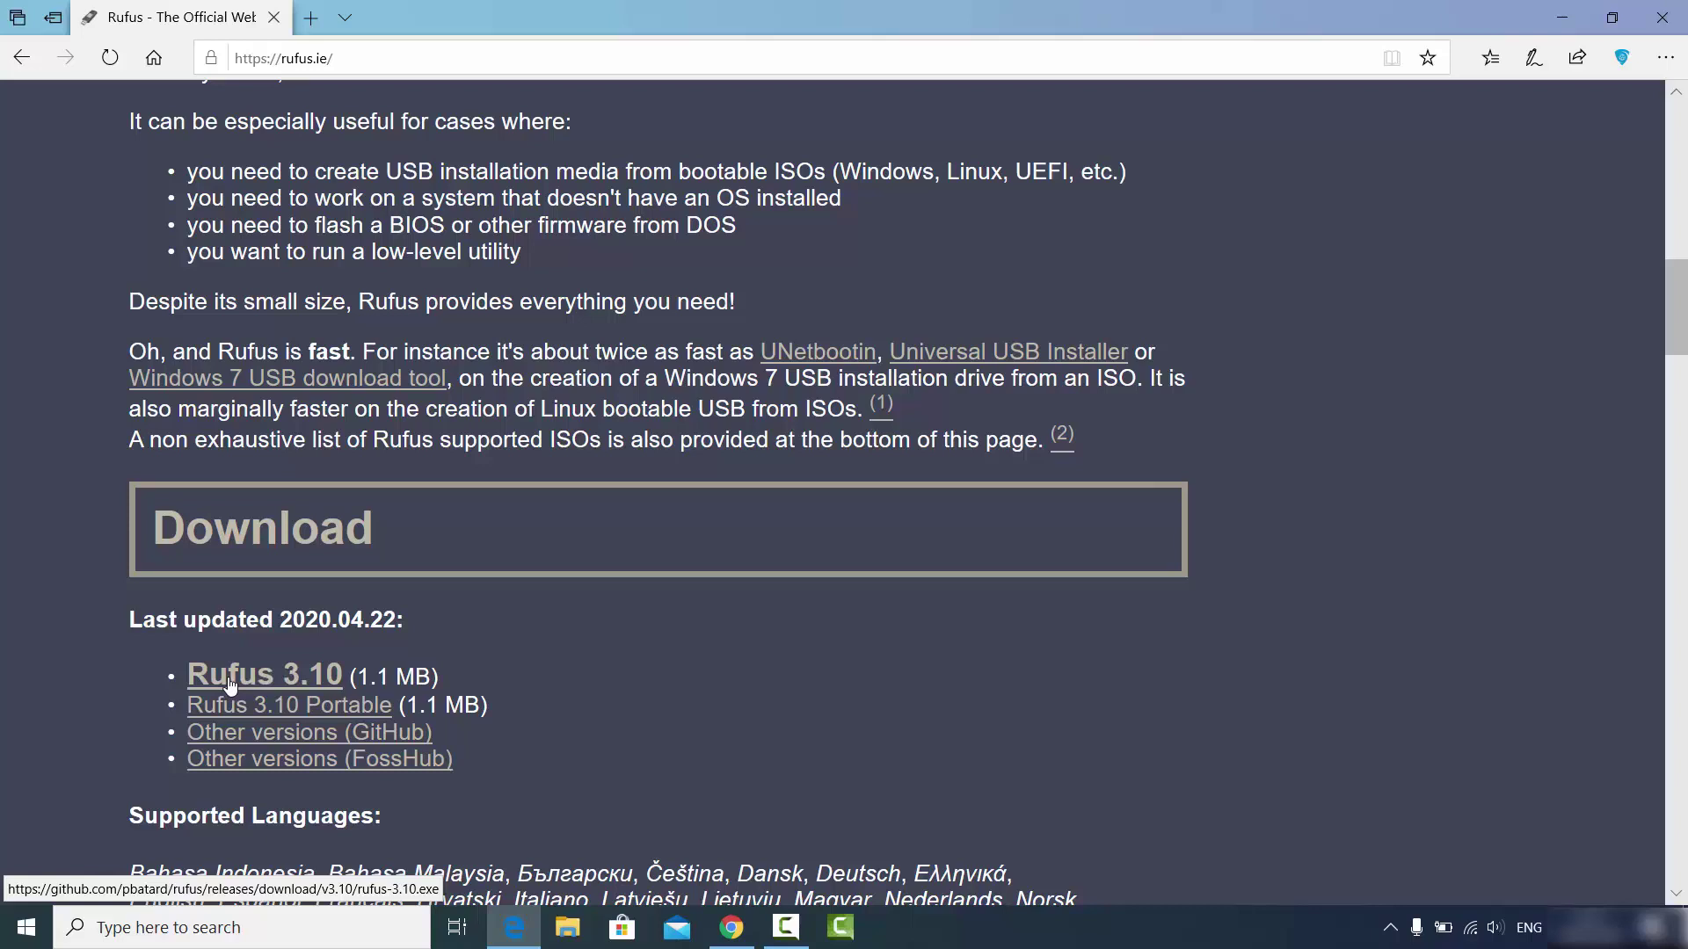
left_click(308, 686)
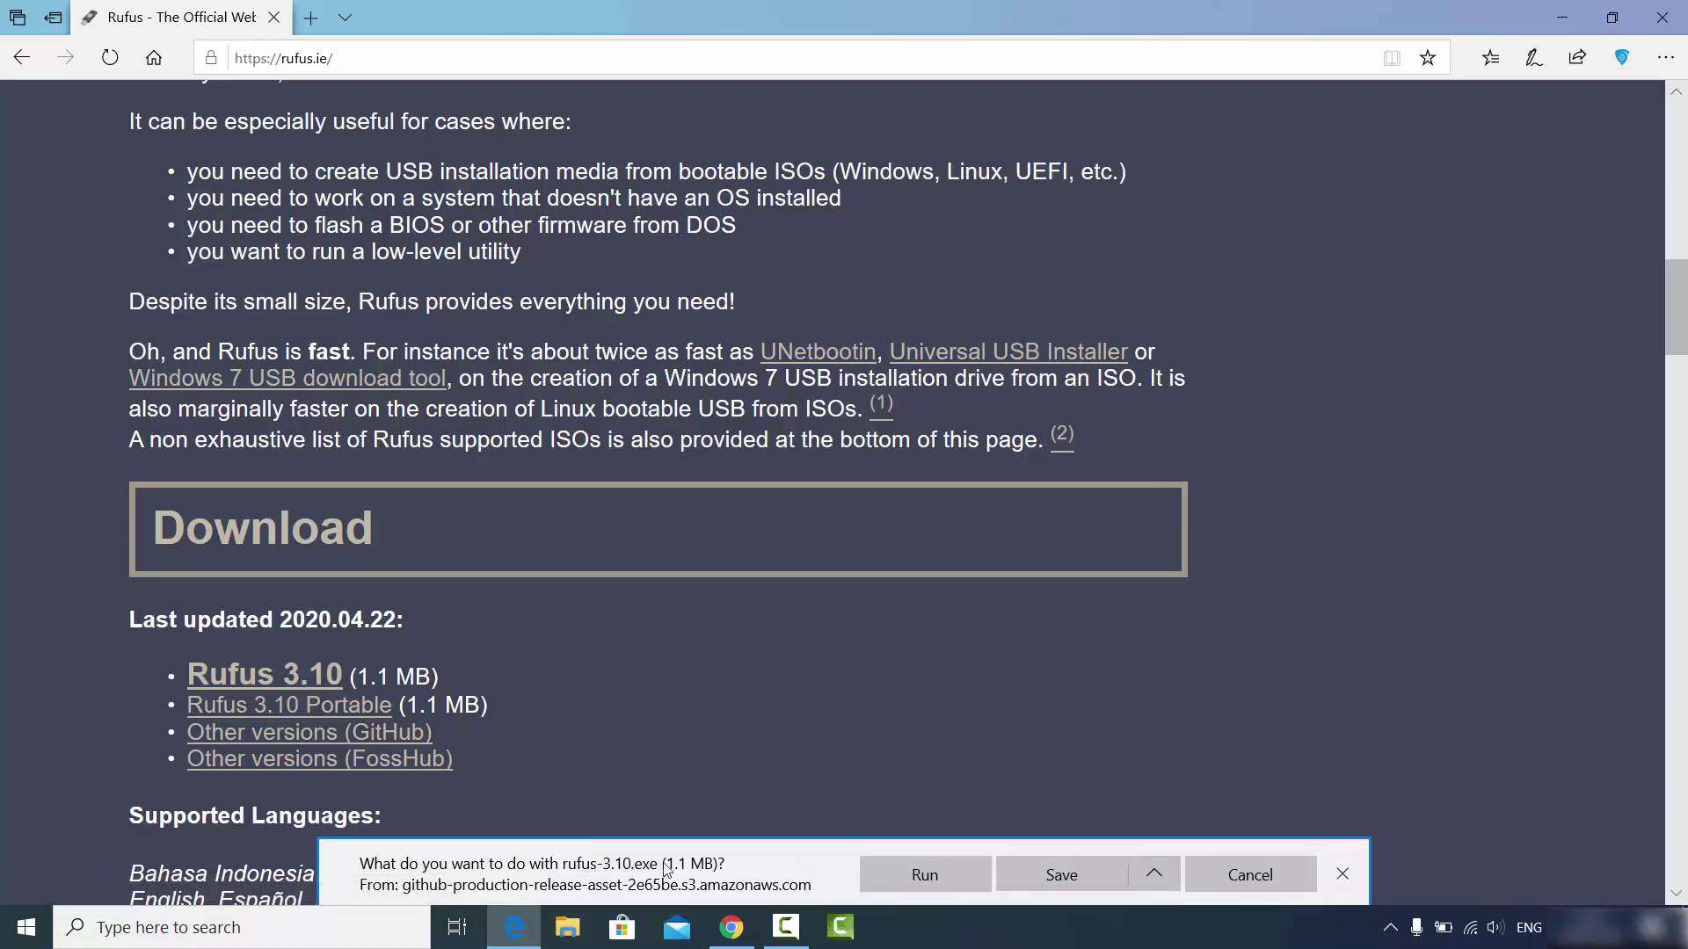
- Save rufus-3.10.exe and show it in the Downloads folder
left_click(1046, 879)
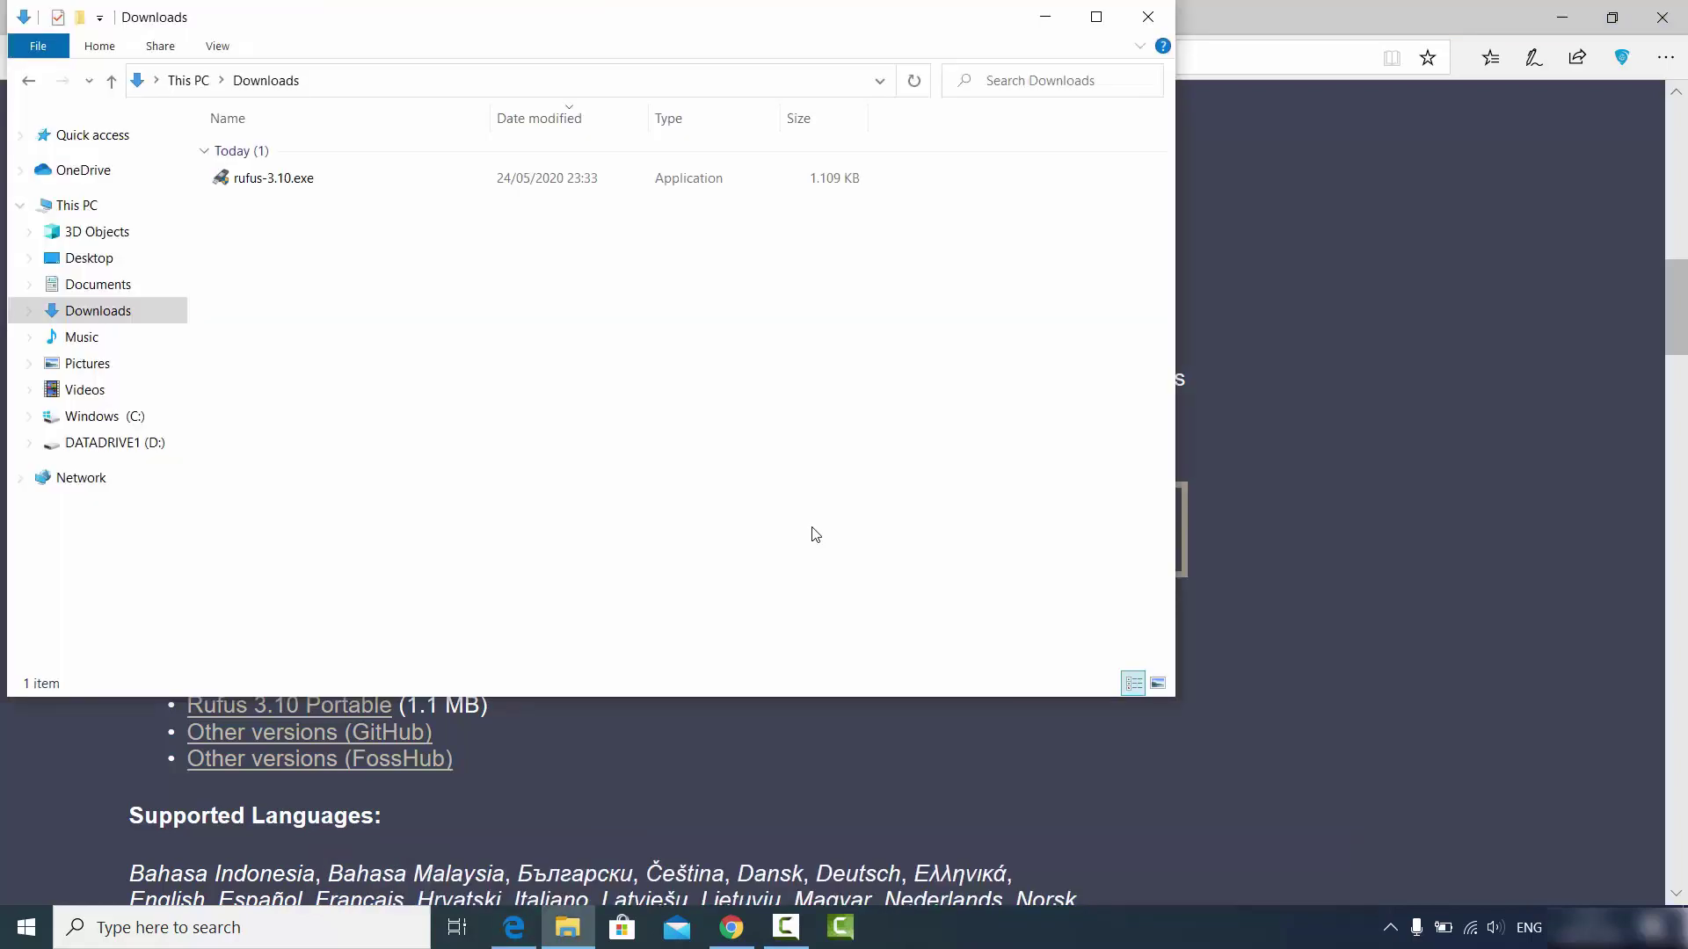
left_click(1112, 877)
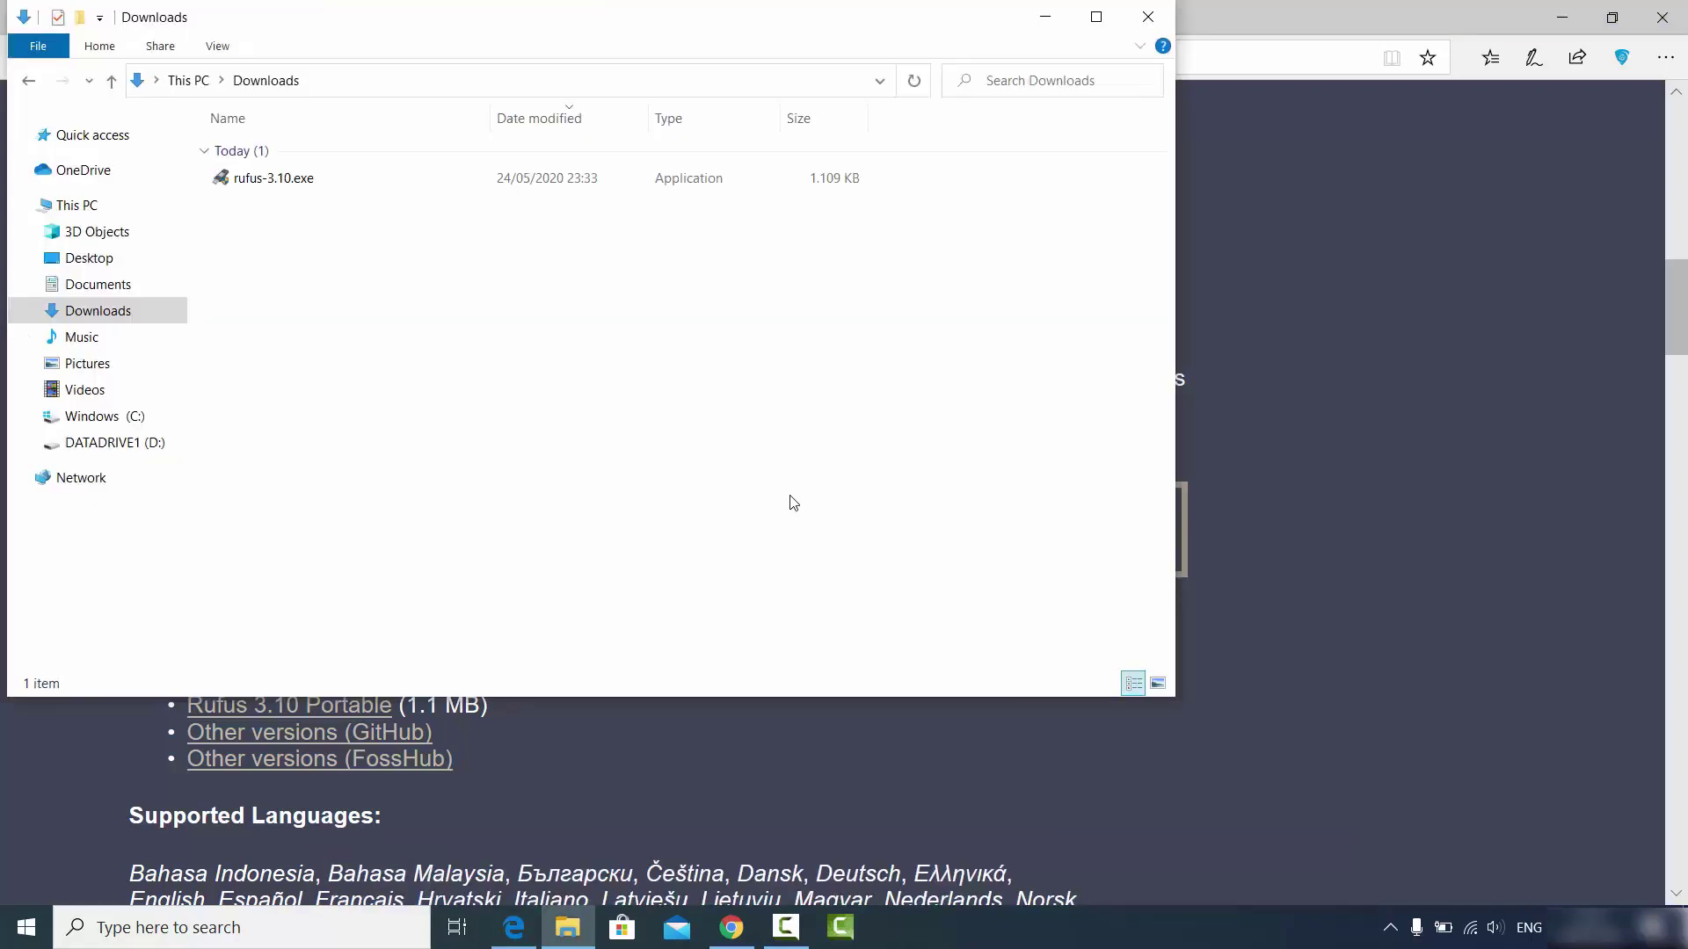
- Launch rufus-3.10.exe, minimize Explorer and Edge, and allow Rufus to check for updates
left_click(275, 178)
double_click(275, 179)
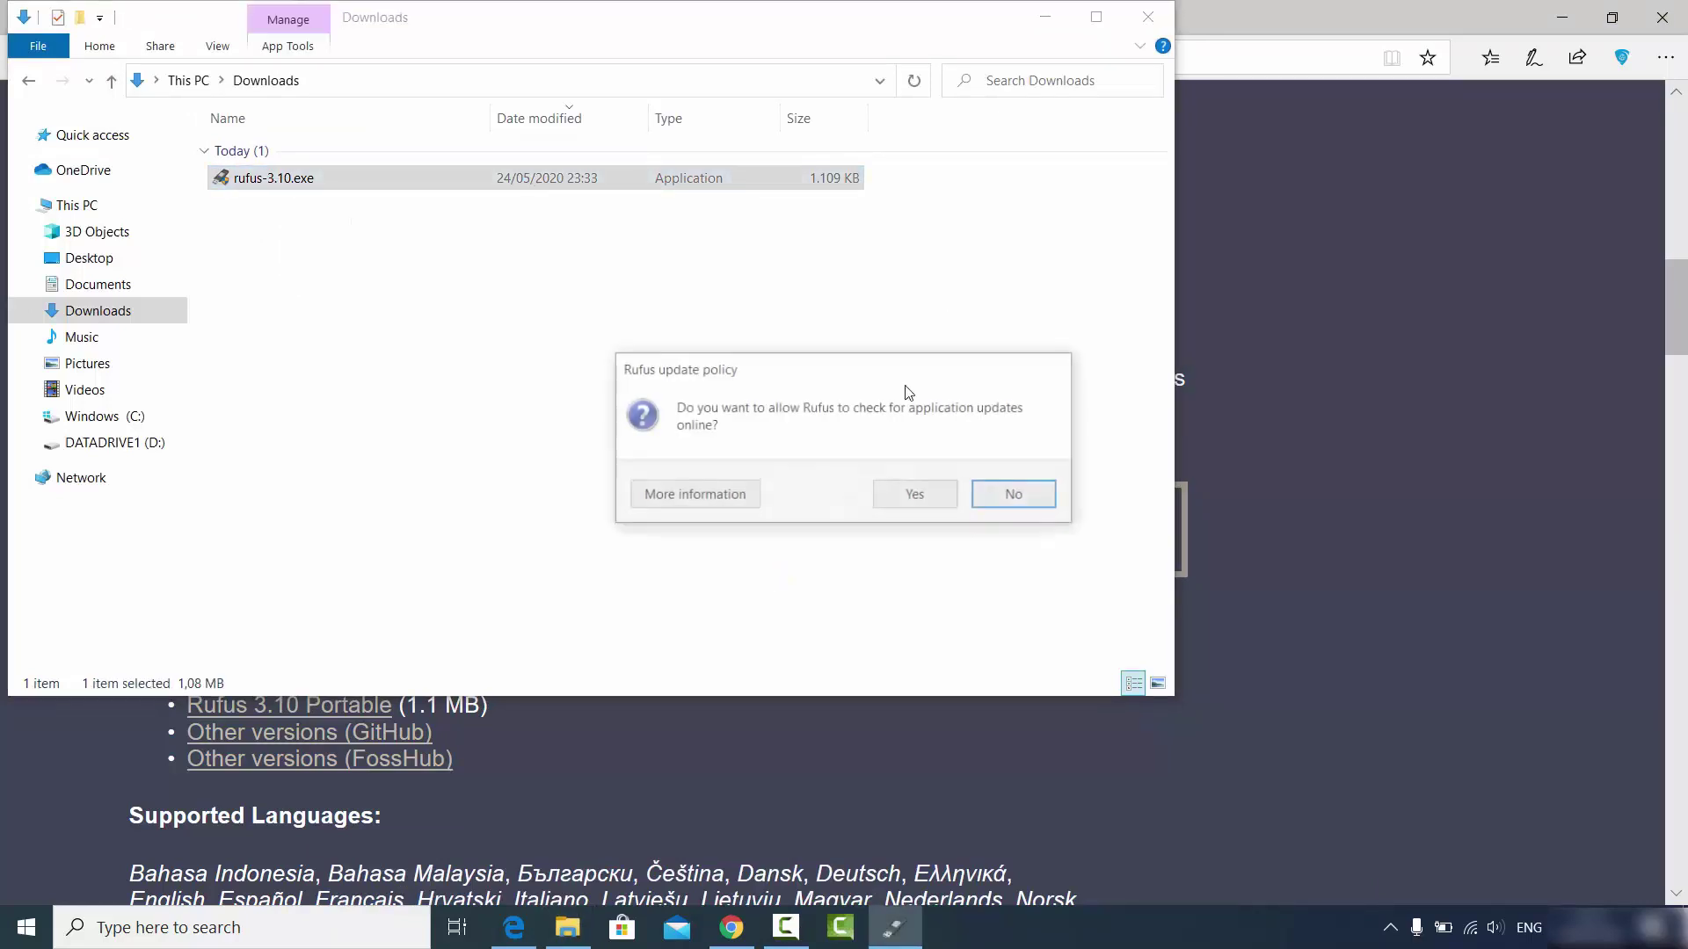
left_click(1046, 17)
left_click(1562, 17)
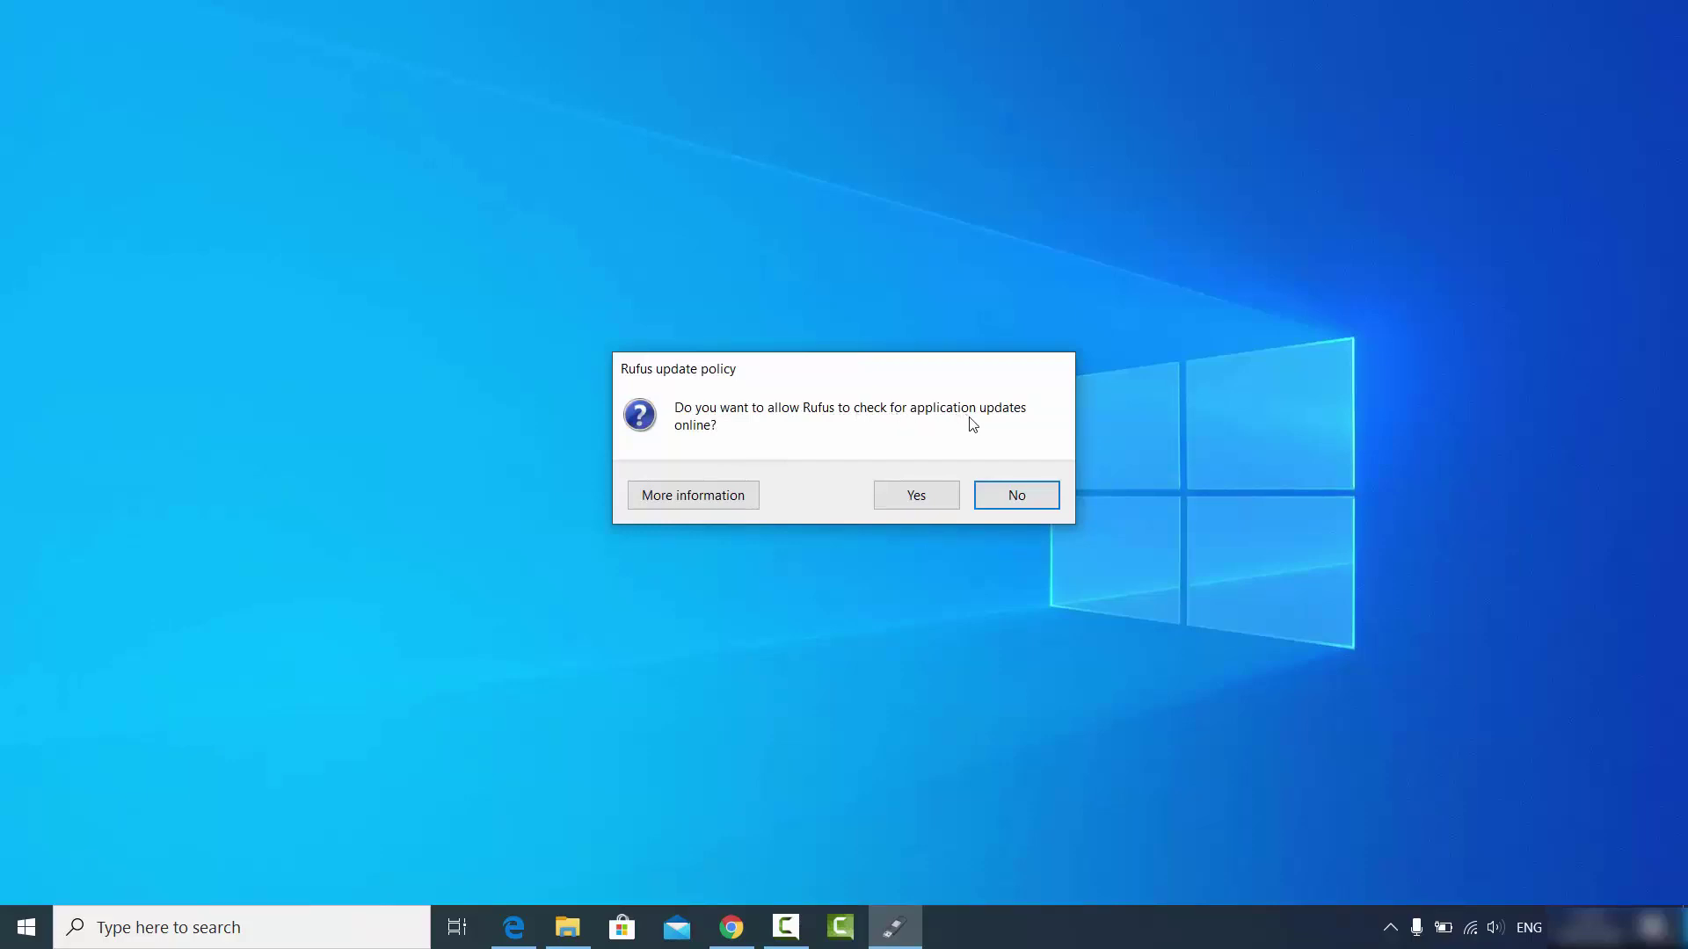
left_click(917, 497)
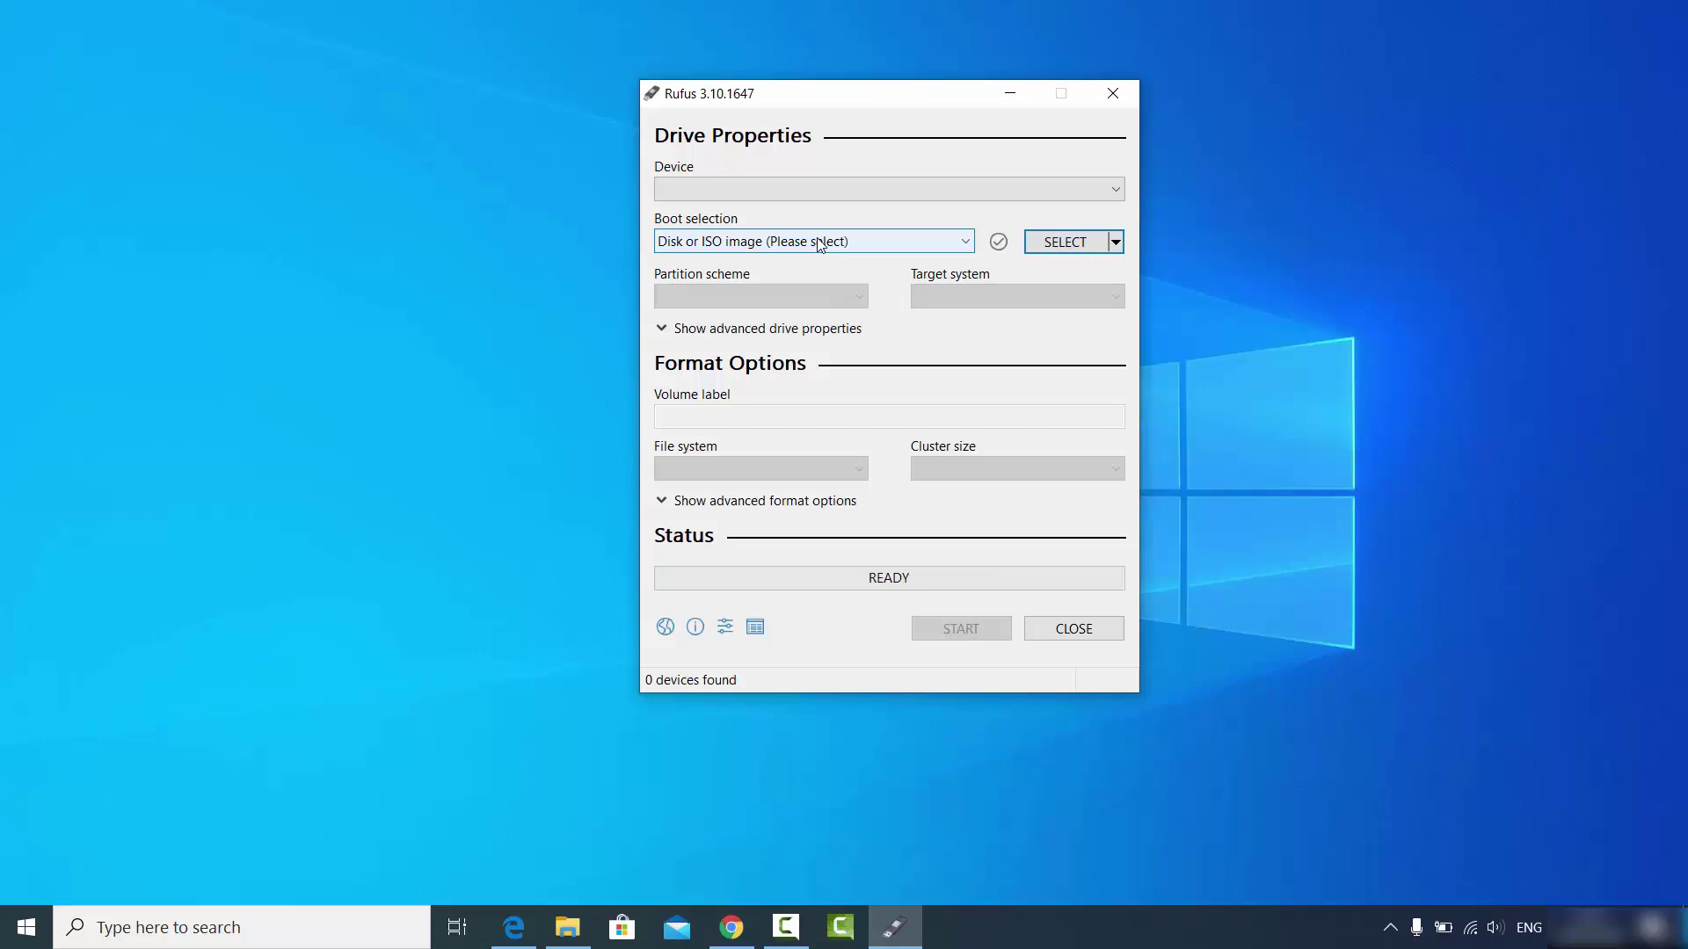
- Close the Rufus window with Alt+F4
key("alt+F4")
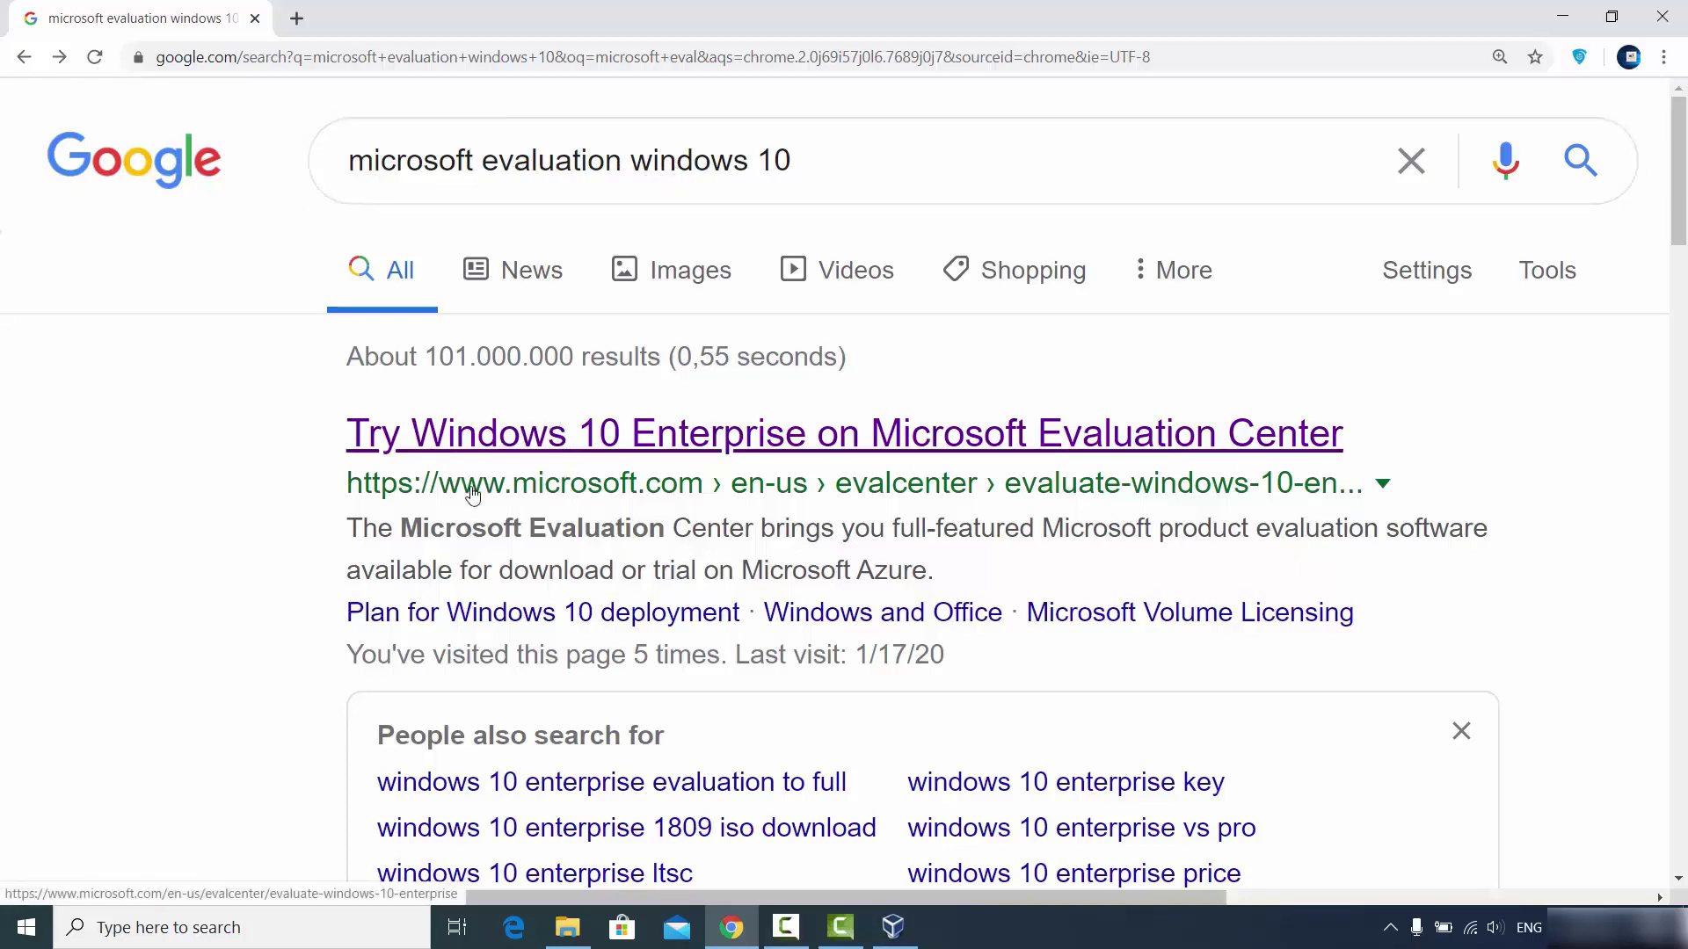
- Open the 'Try Windows 10 Enterprise' Evaluation Center result and dismiss the survey popup
left_click(809, 441)
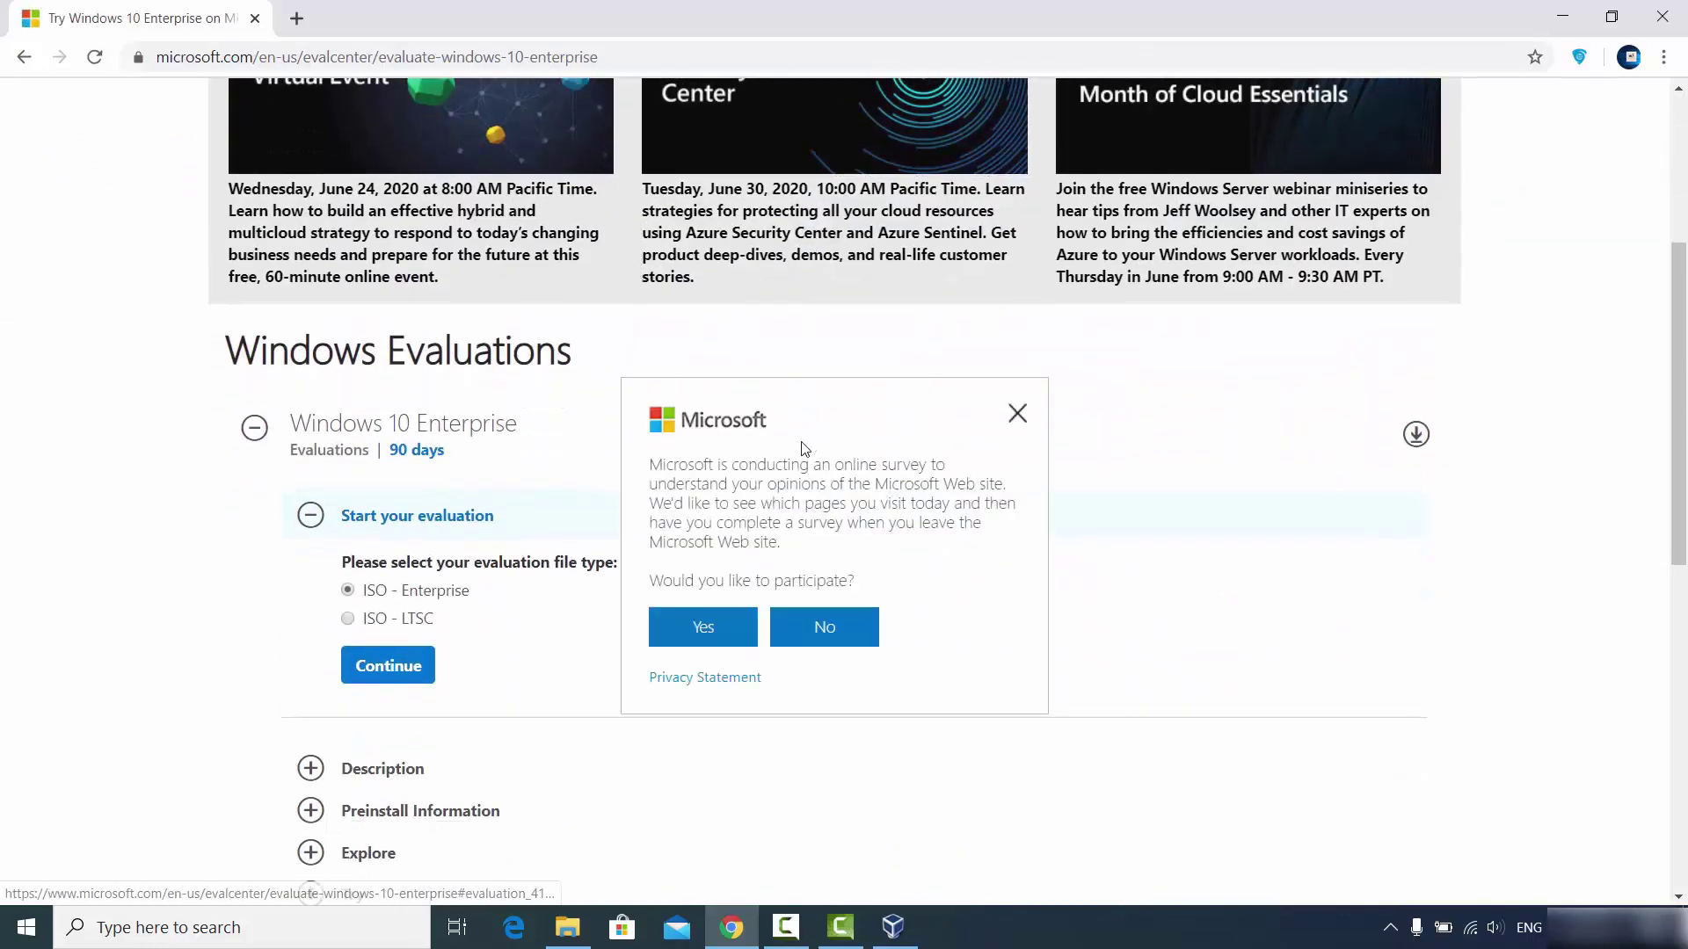
left_click(1011, 418)
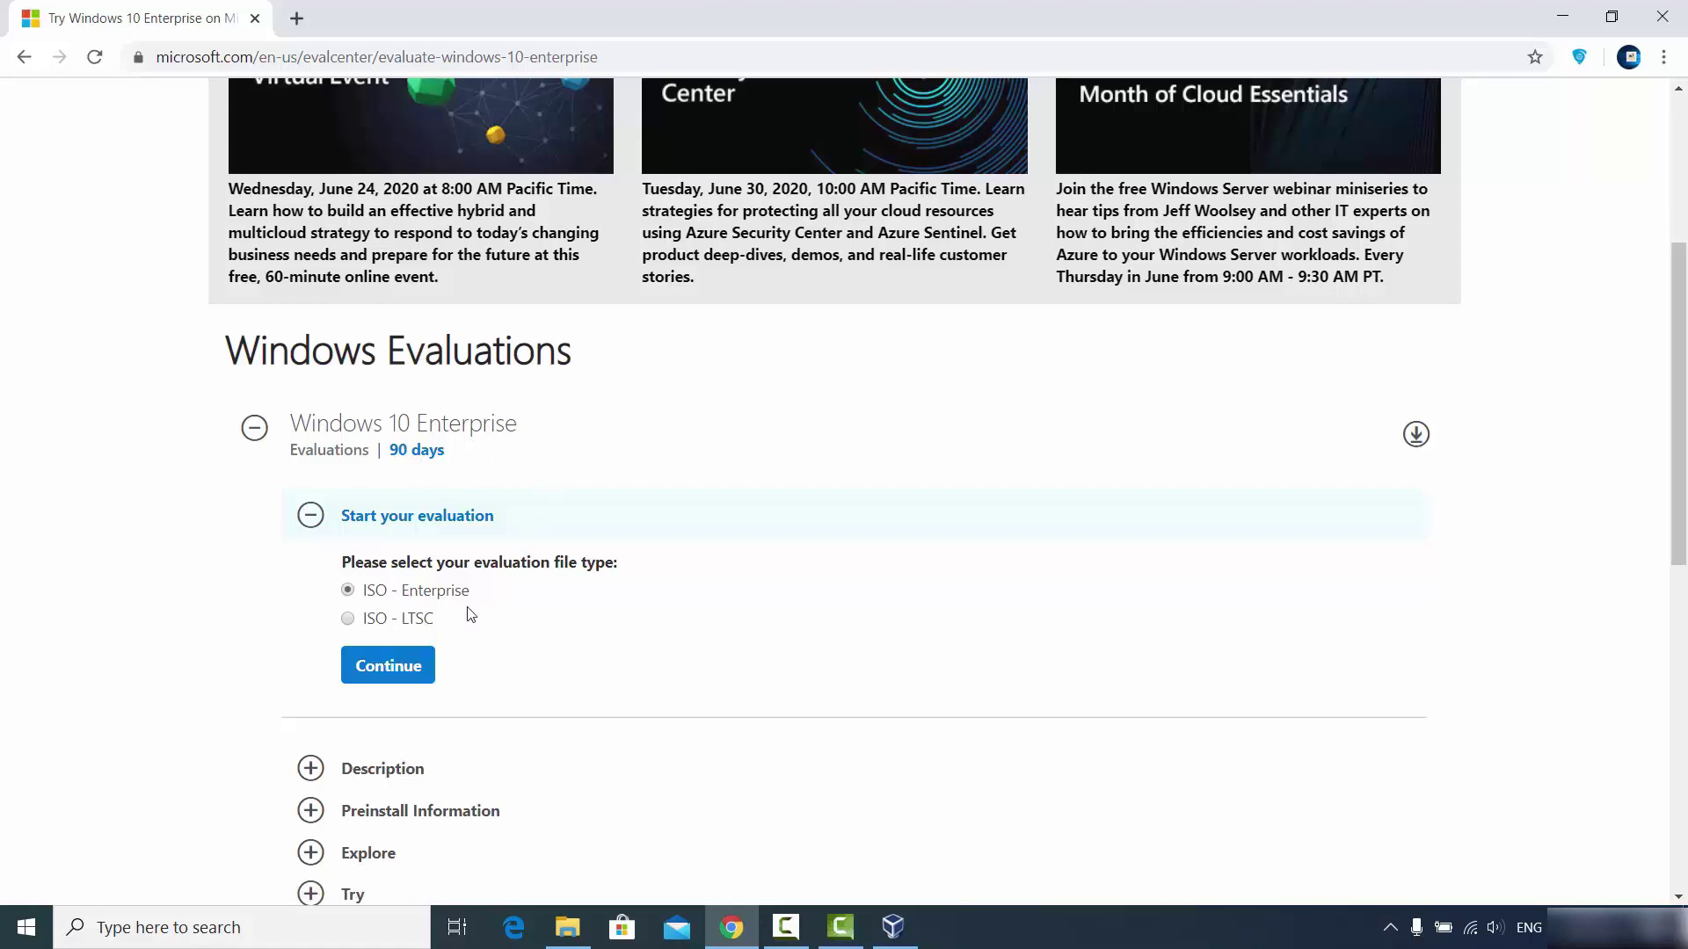
- Continue with ISO - Enterprise to the registration form, scroll through it, then minimize Chrome
left_click(389, 667)
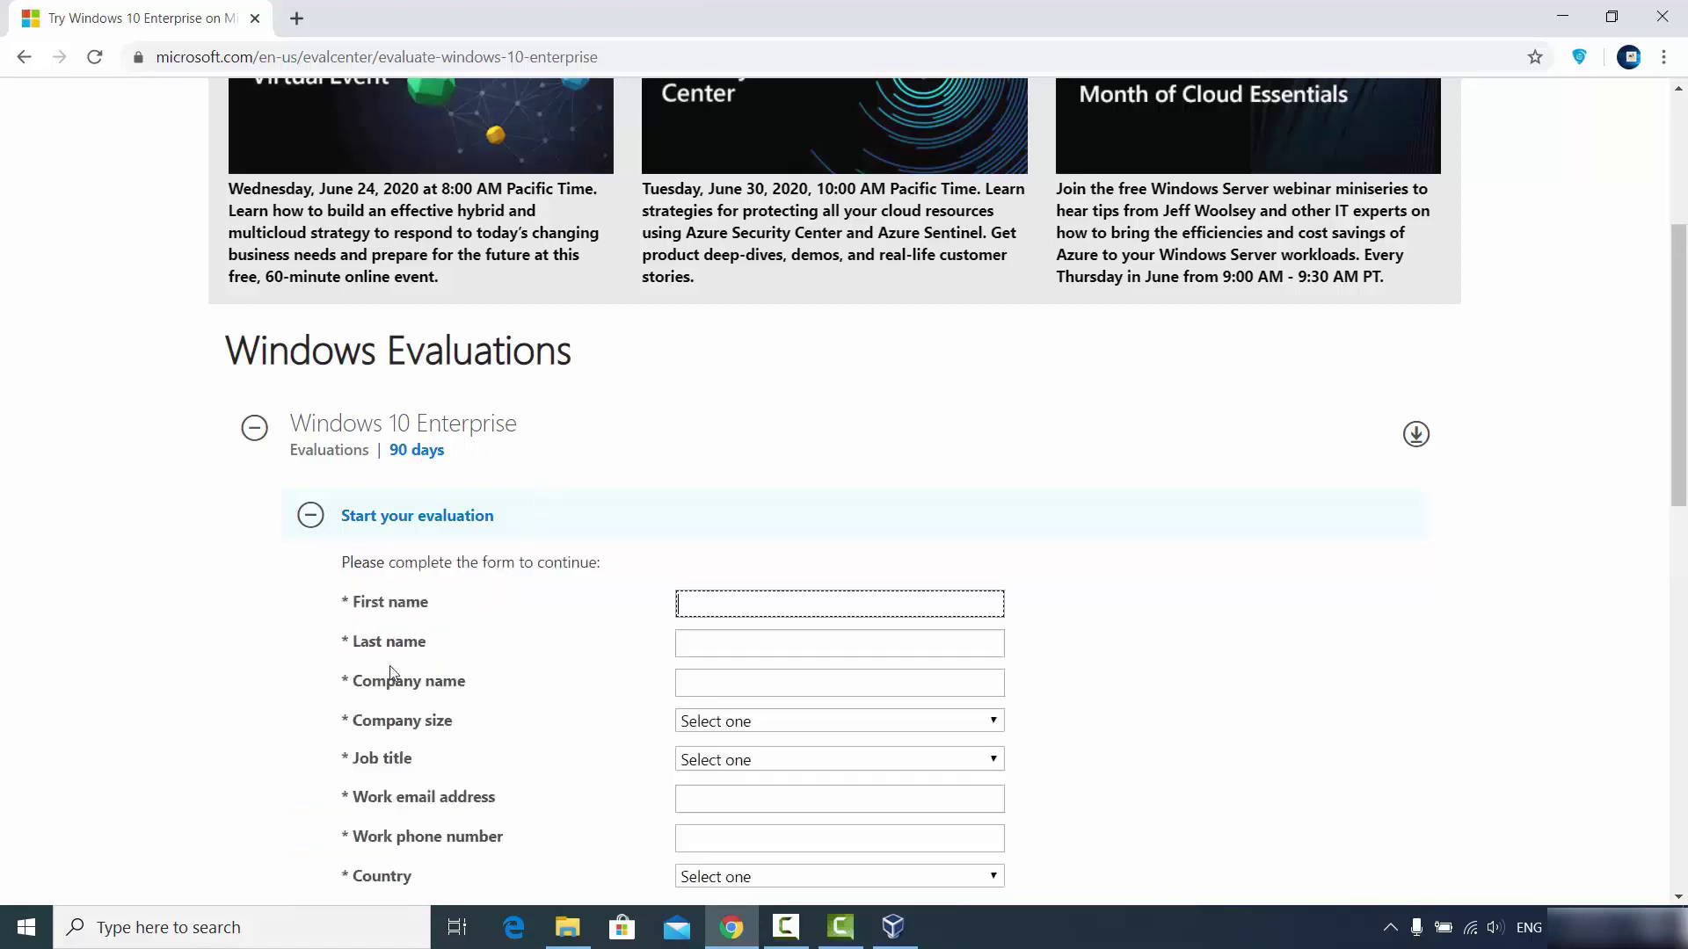
scroll(716, 505, "down", 3)
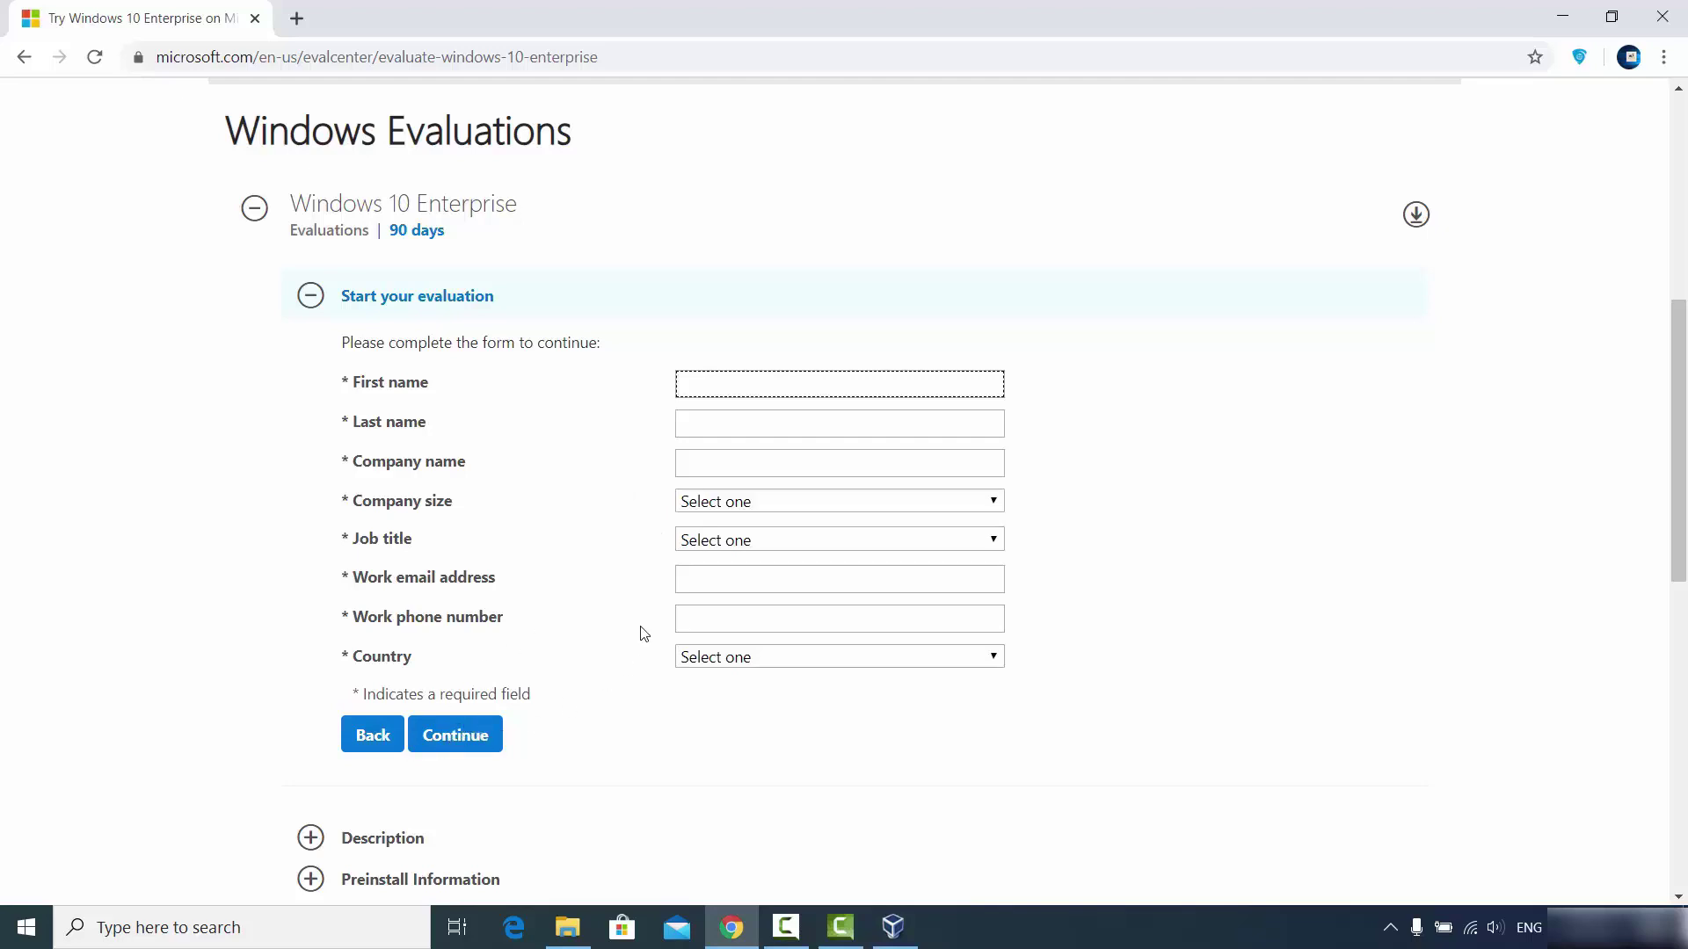
left_click(1561, 15)
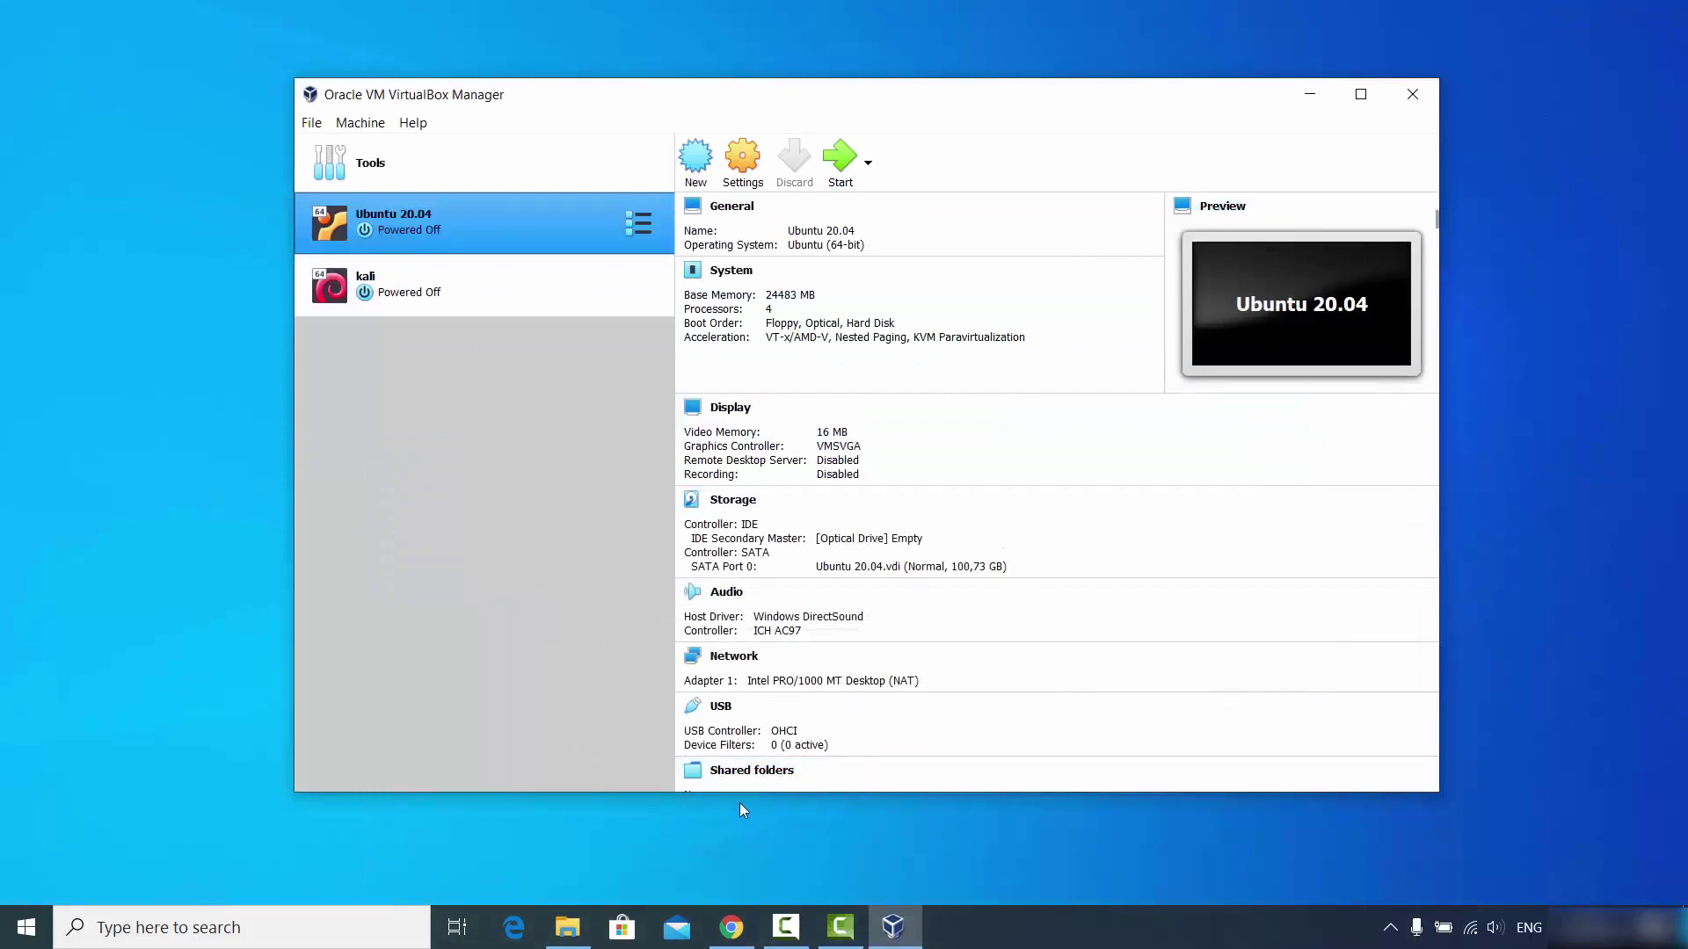
- In File Explorer, select the Windows 10 Enterprise evaluation ISO in D:\Windows 10
left_click(568, 928)
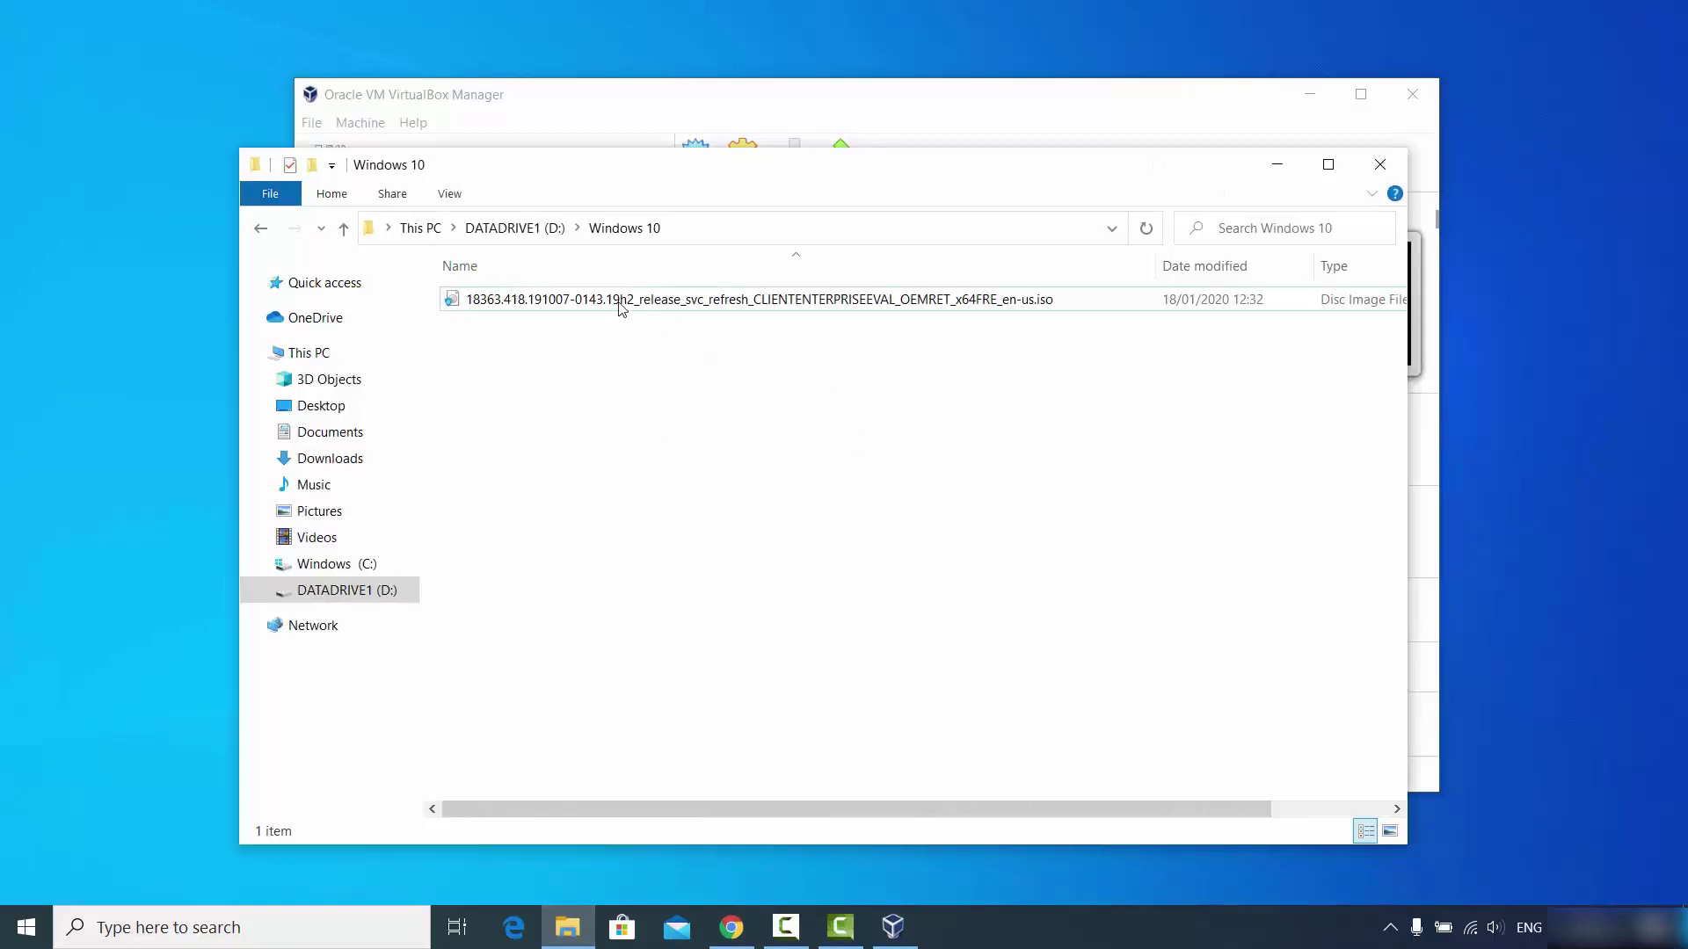
left_click(607, 301)
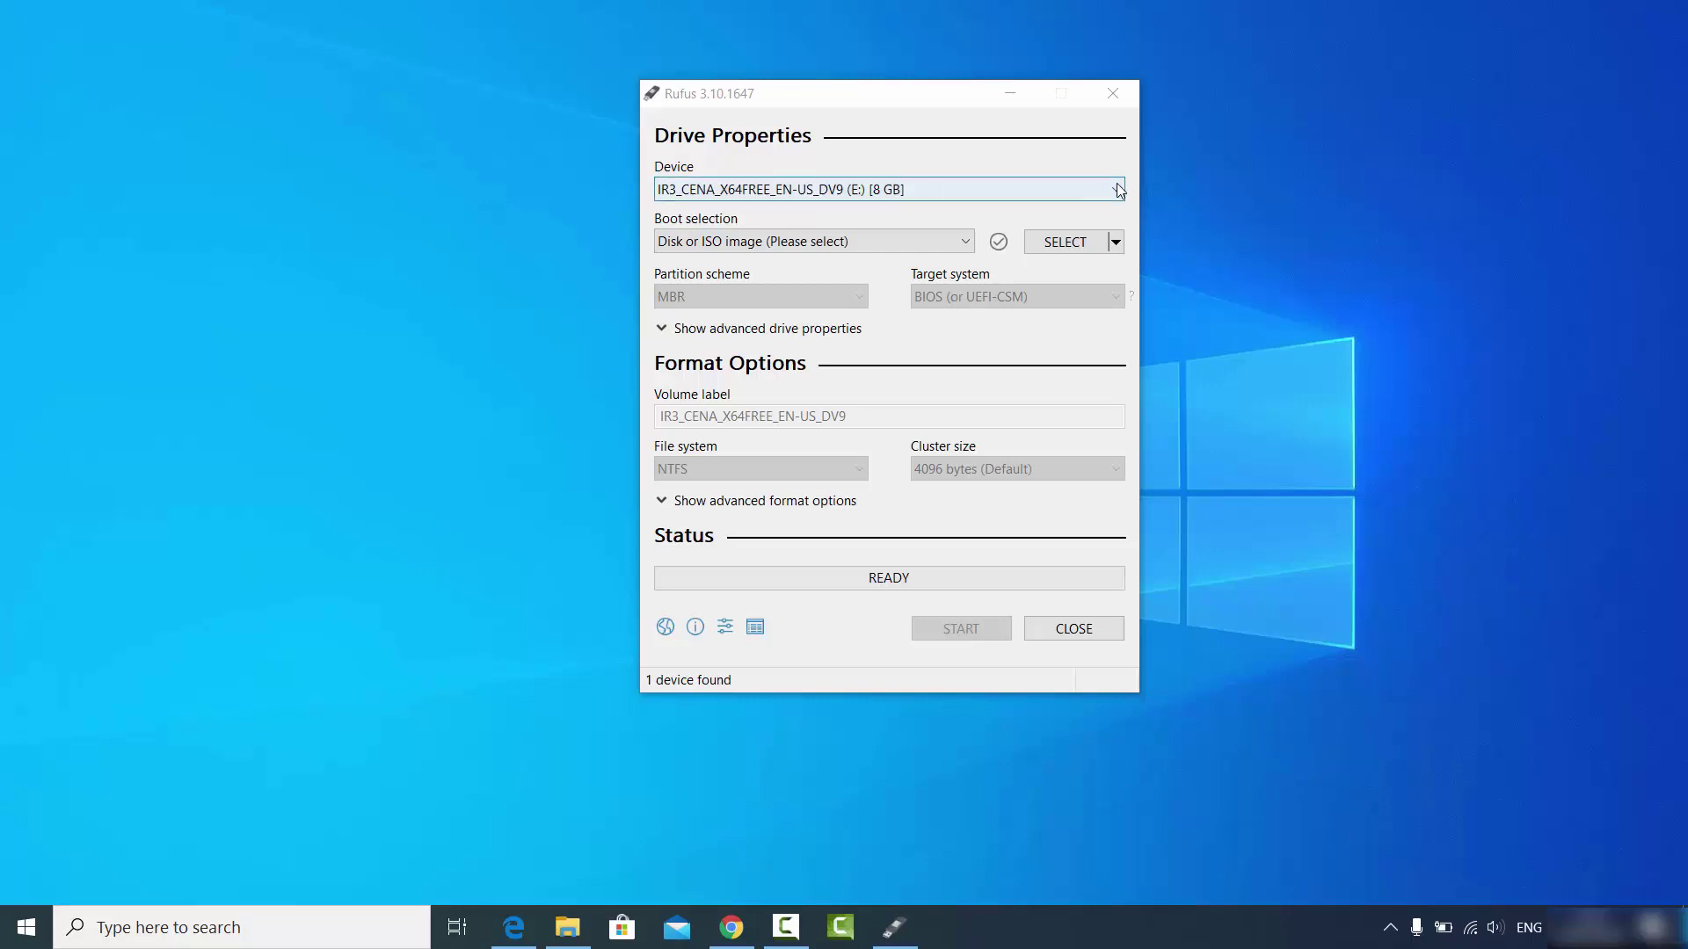
- Check the 8 GB USB drive in Explorer, then return to Rufus and focus Boot selection
key("alt+Tab")
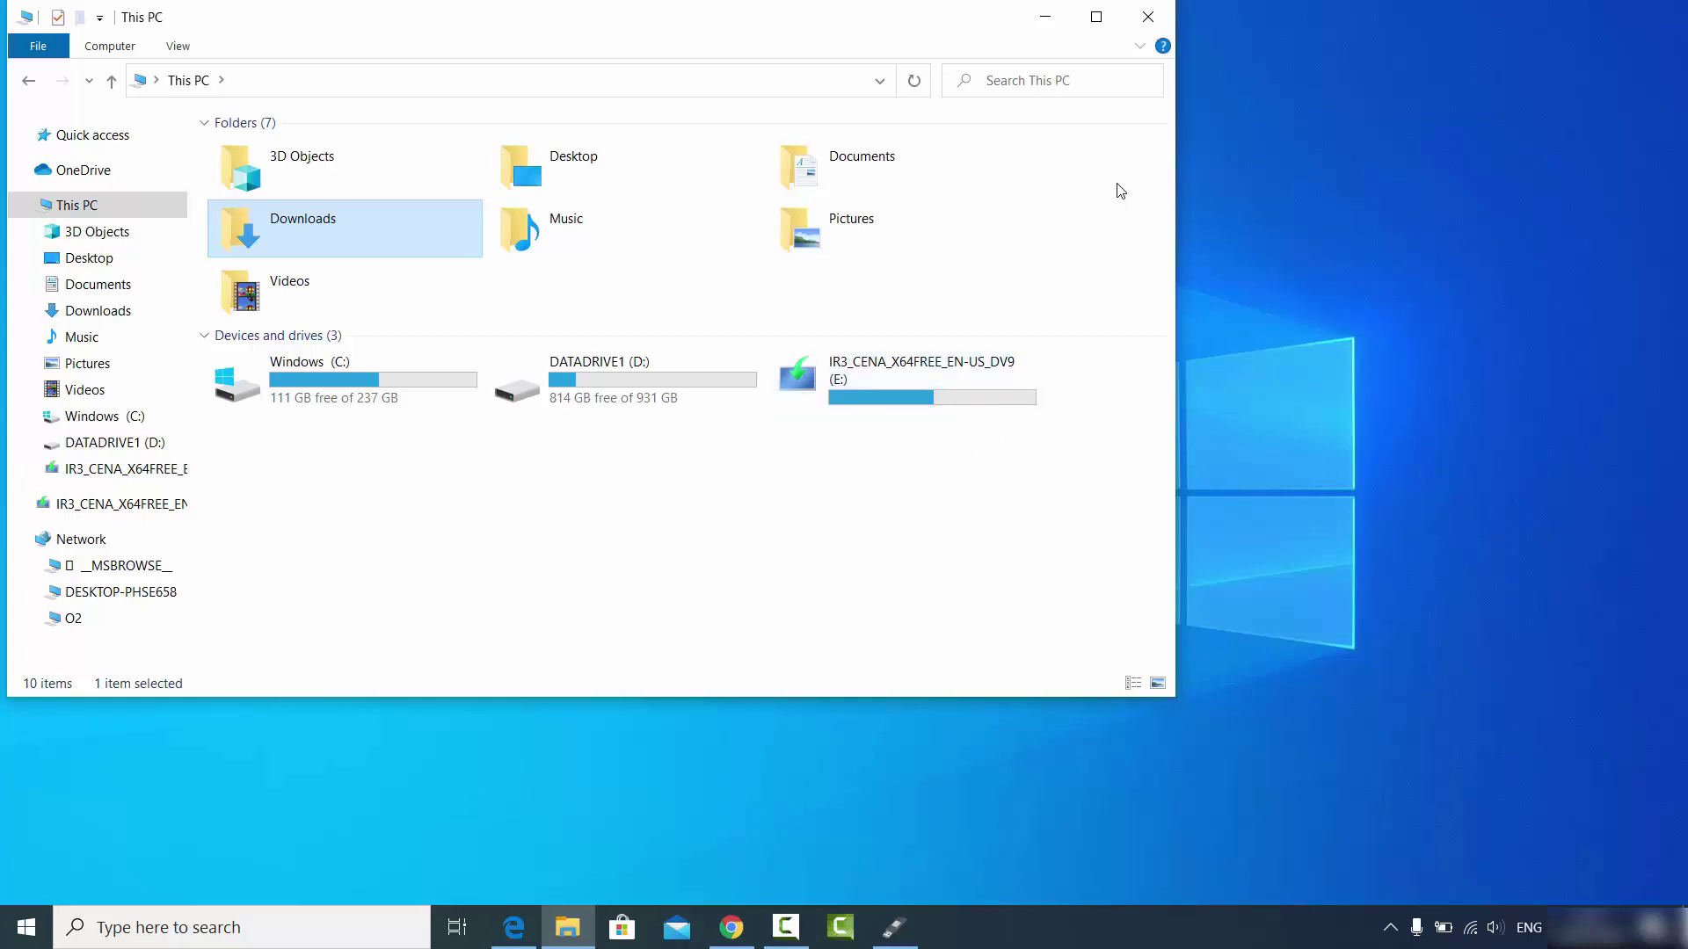
key("super+Down")
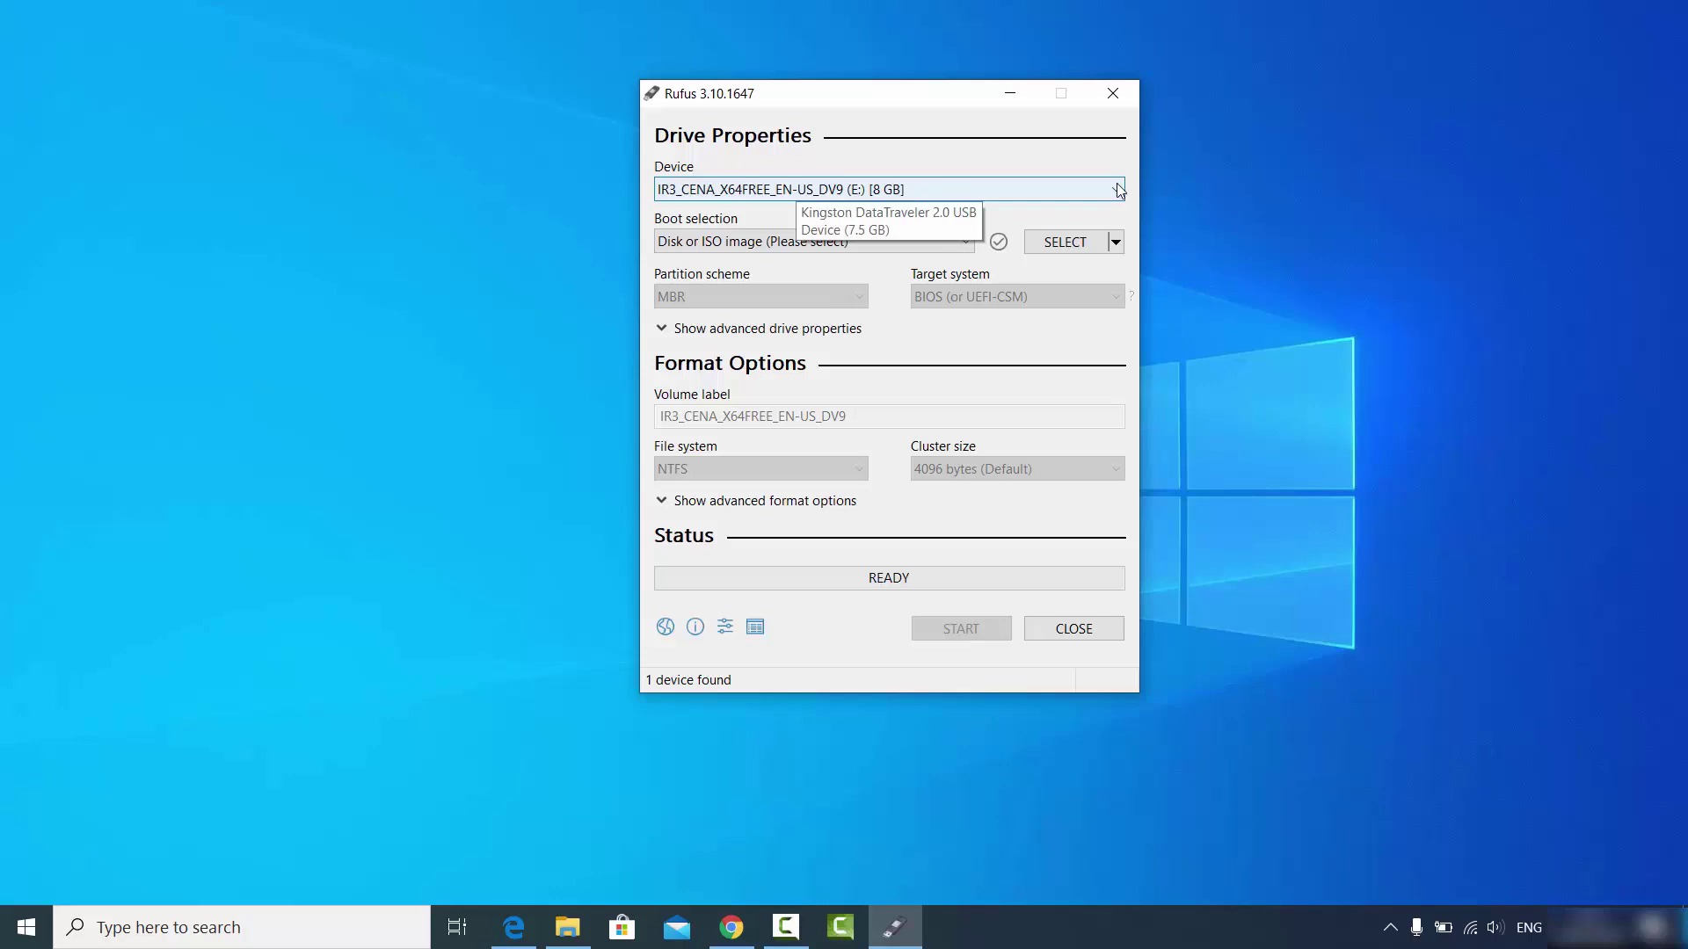
key("Tab")
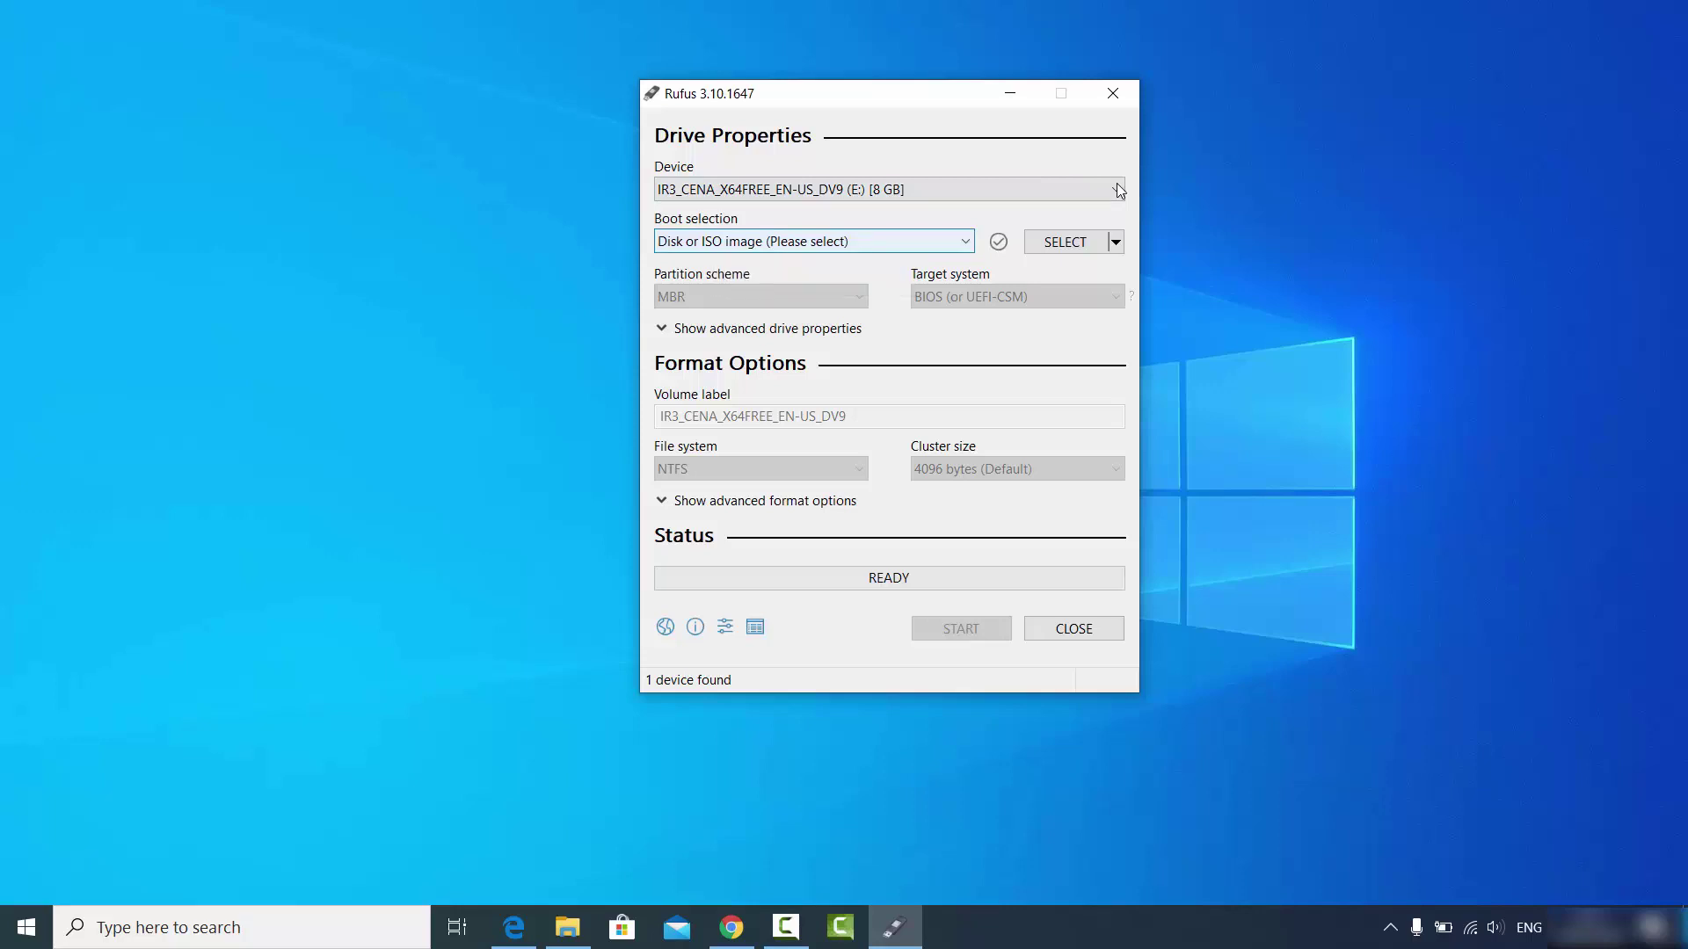
- Load the 18363 Windows 10 Enterprise ISO from D:\Windows 10 as Rufus's boot image
key("Tab")
key("space")
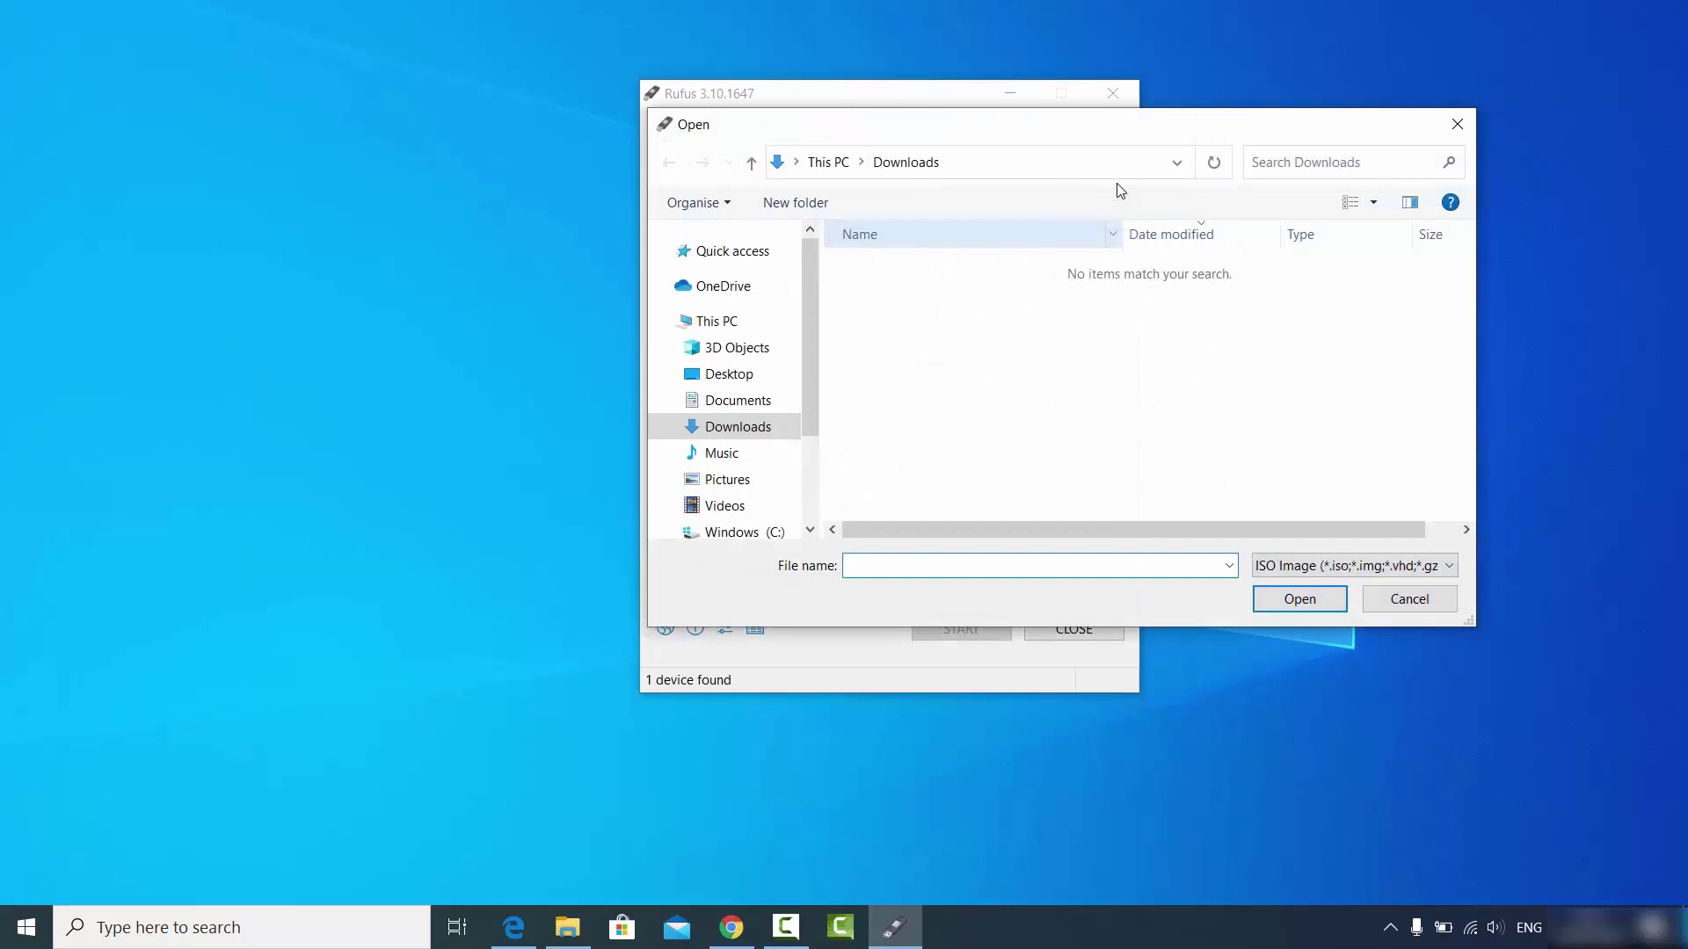
key("shift+Tab")
key("shift+Tab")
key("Down")
key("Down")
key("Down")
key("Down")
key("Down")
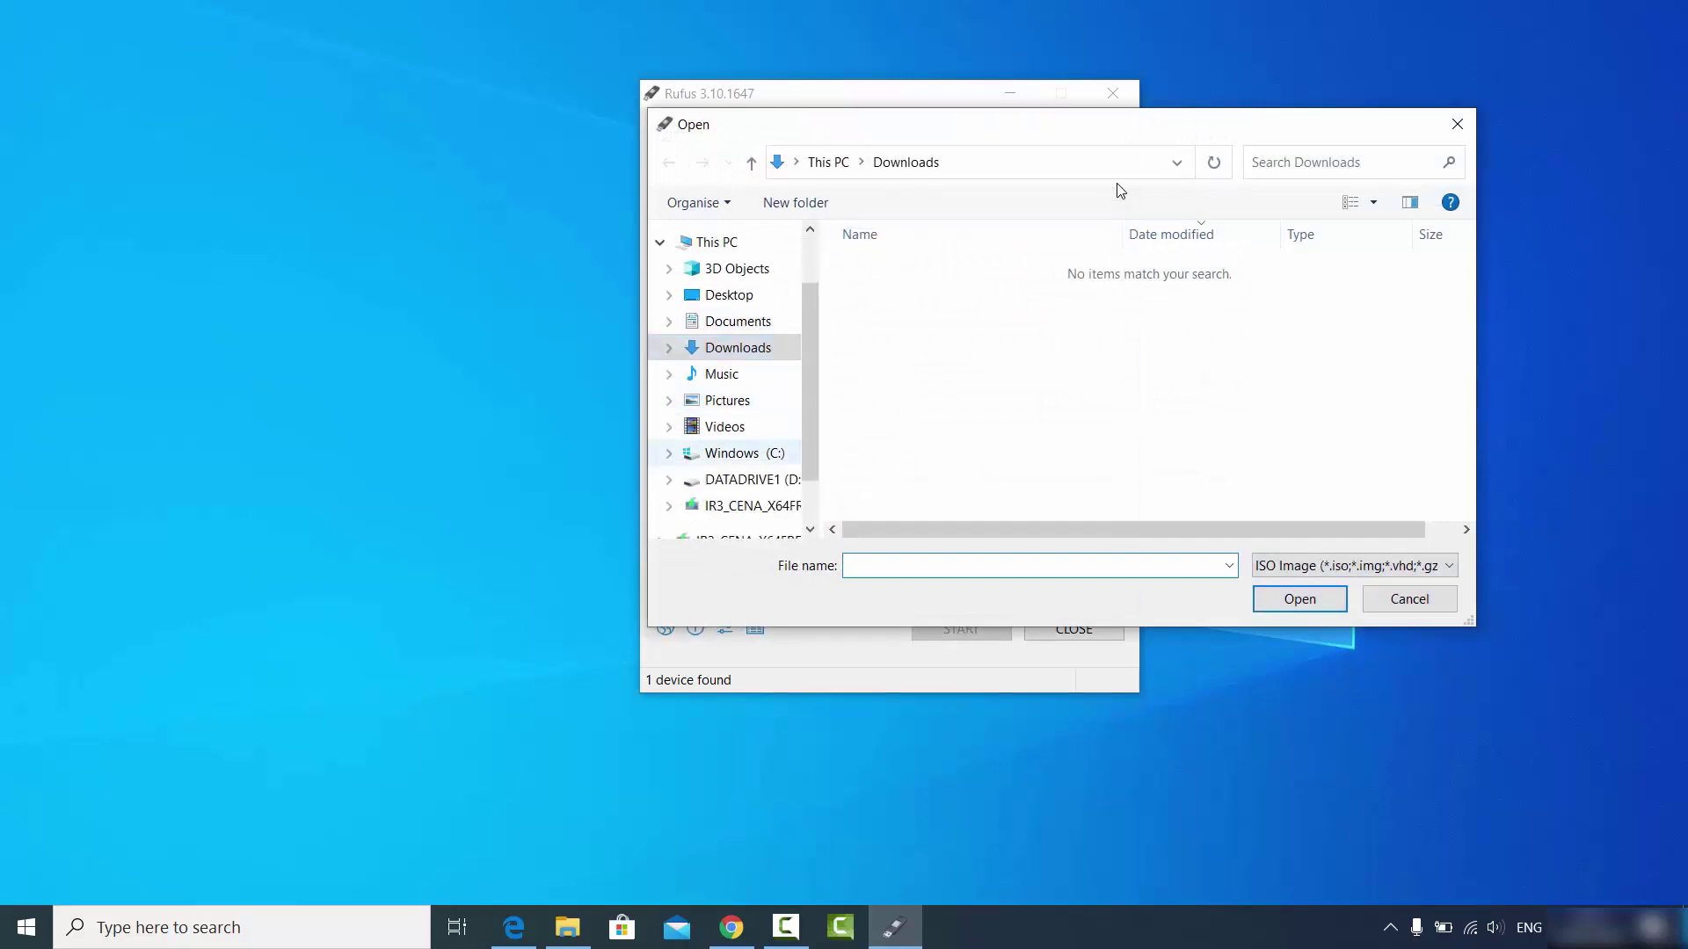
key("Tab")
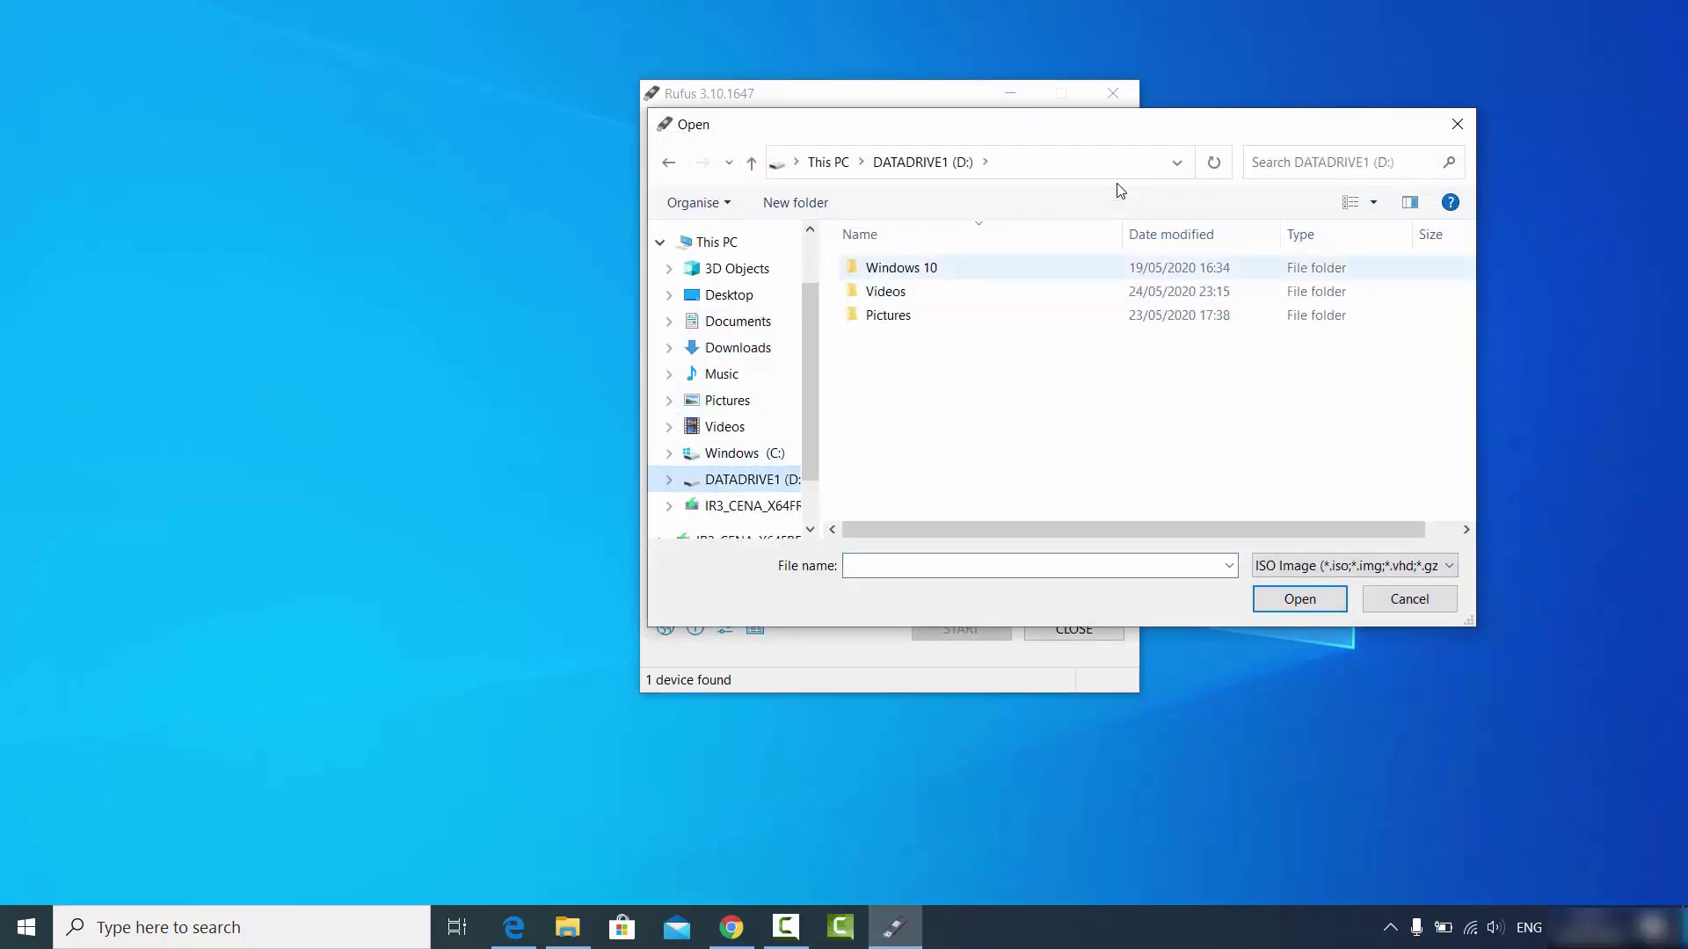
key("Return")
key("Down")
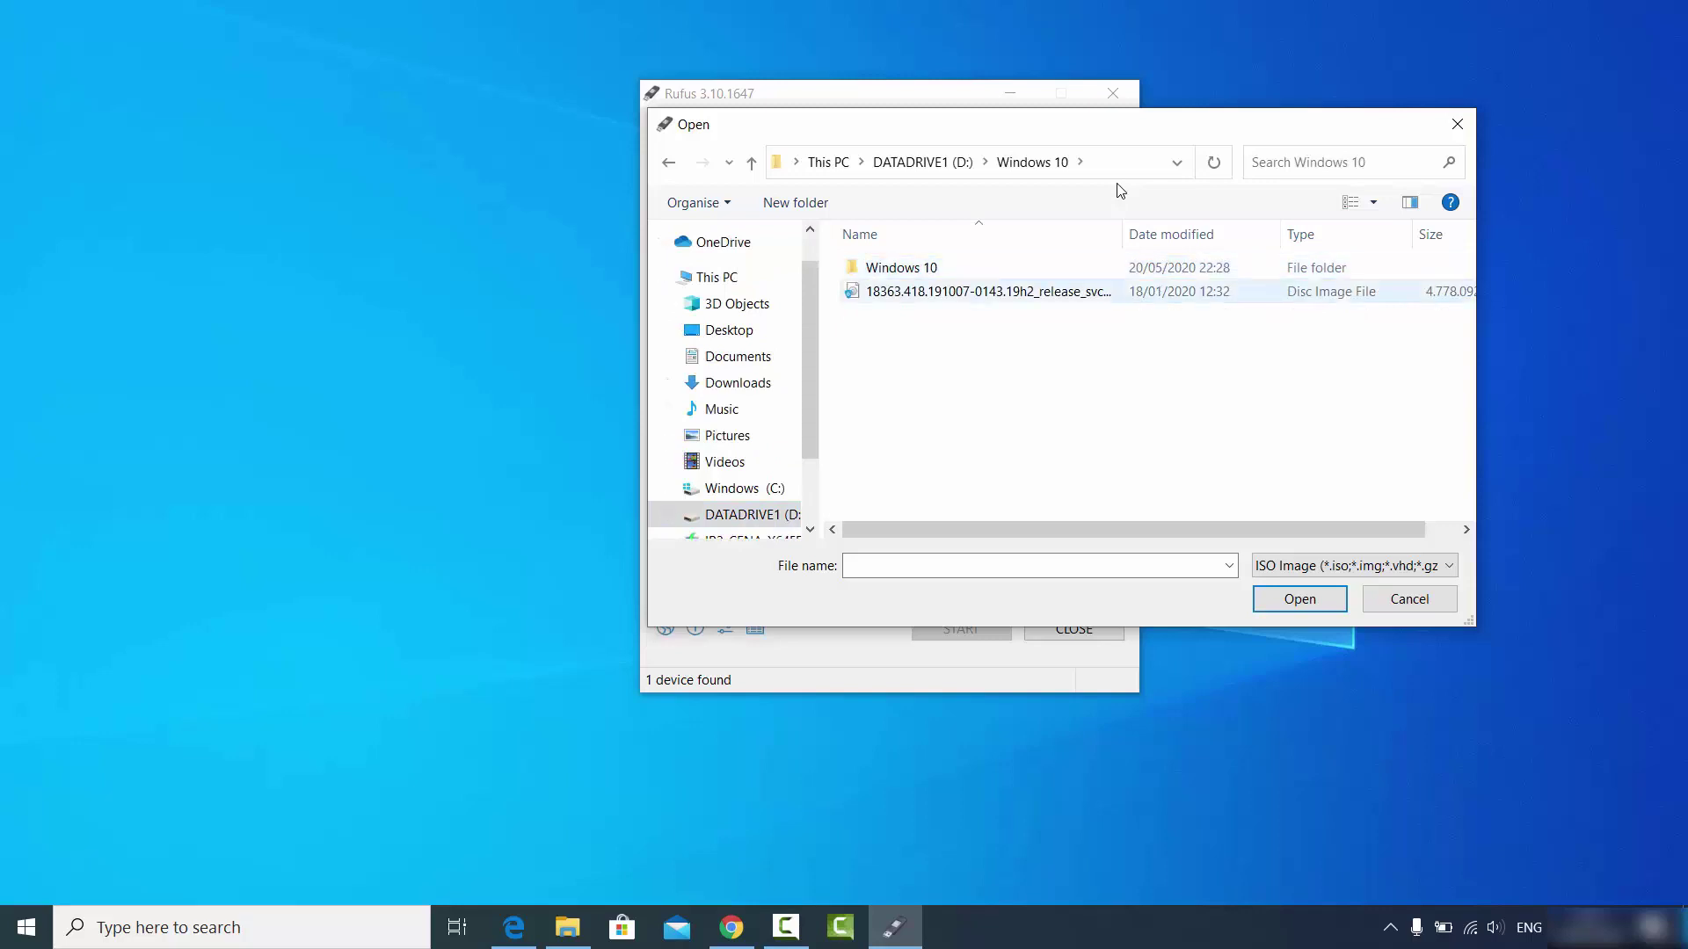
key("space")
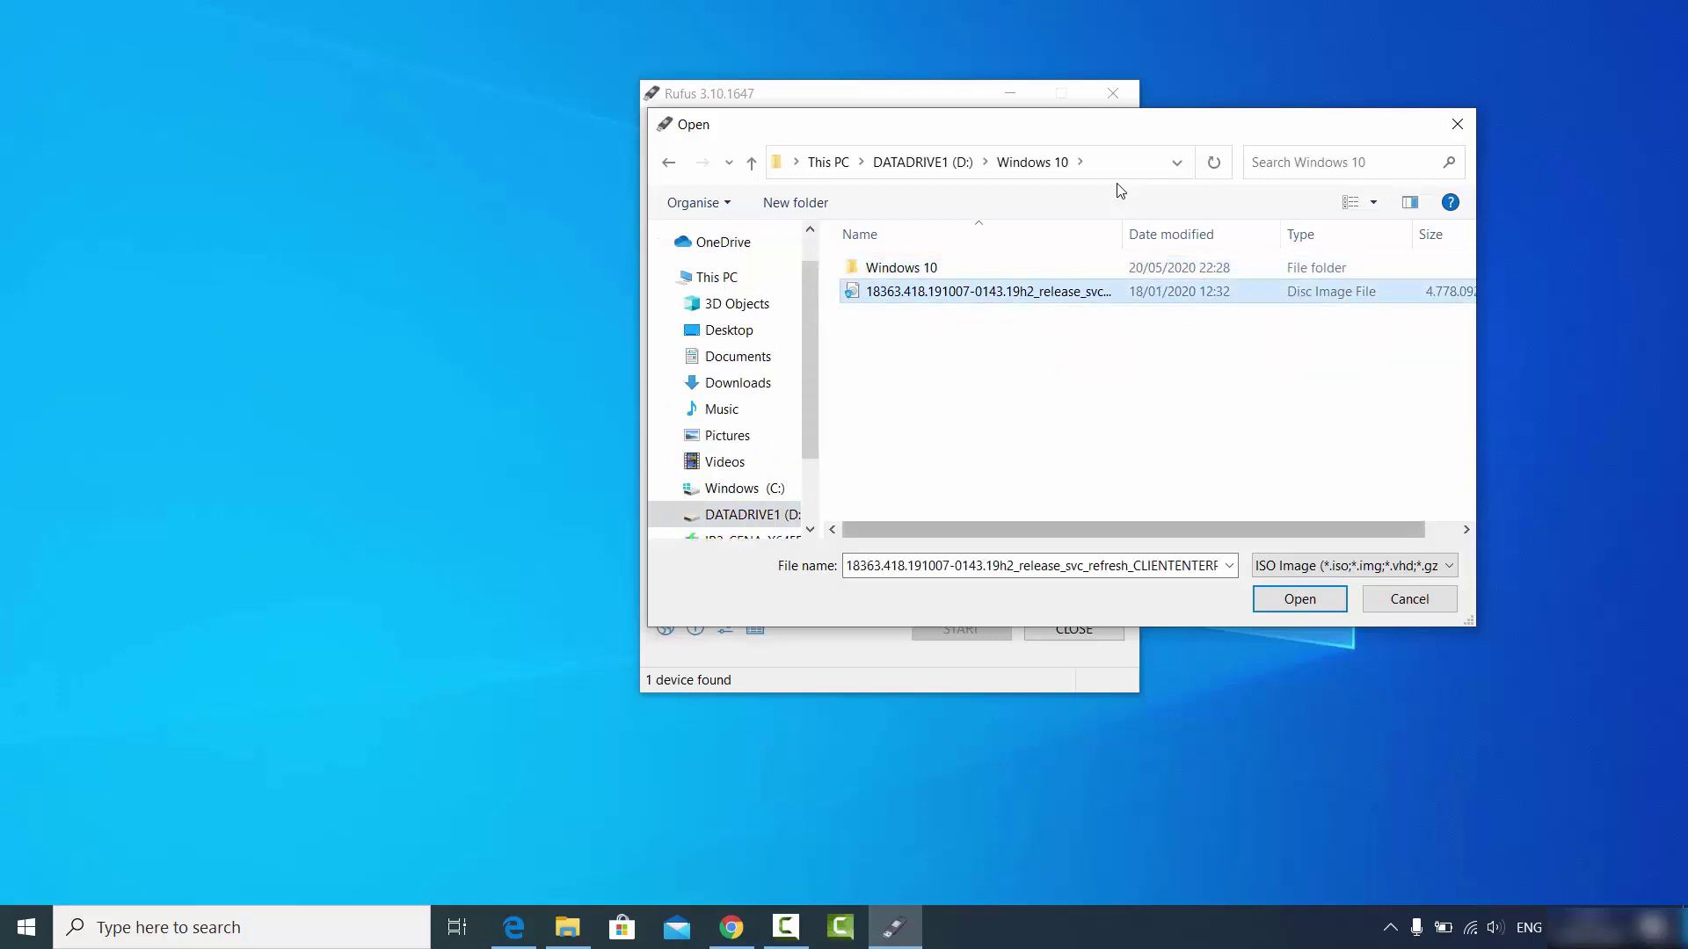
key("Tab")
key("Return")
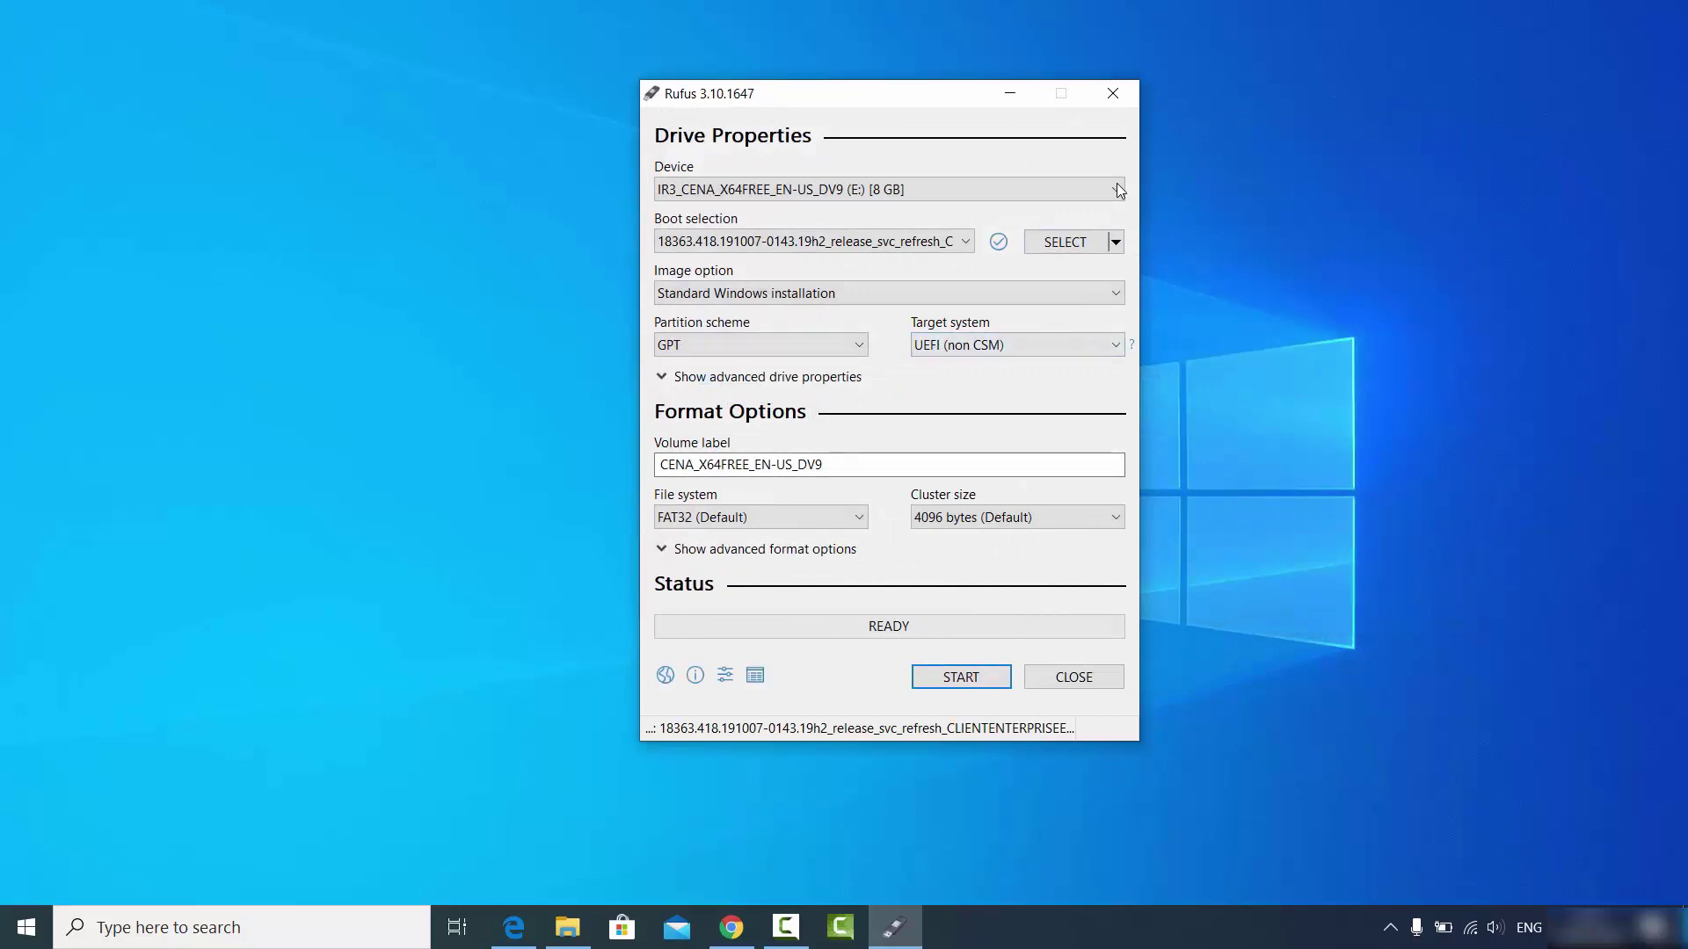
key("Tab")
key("Tab")
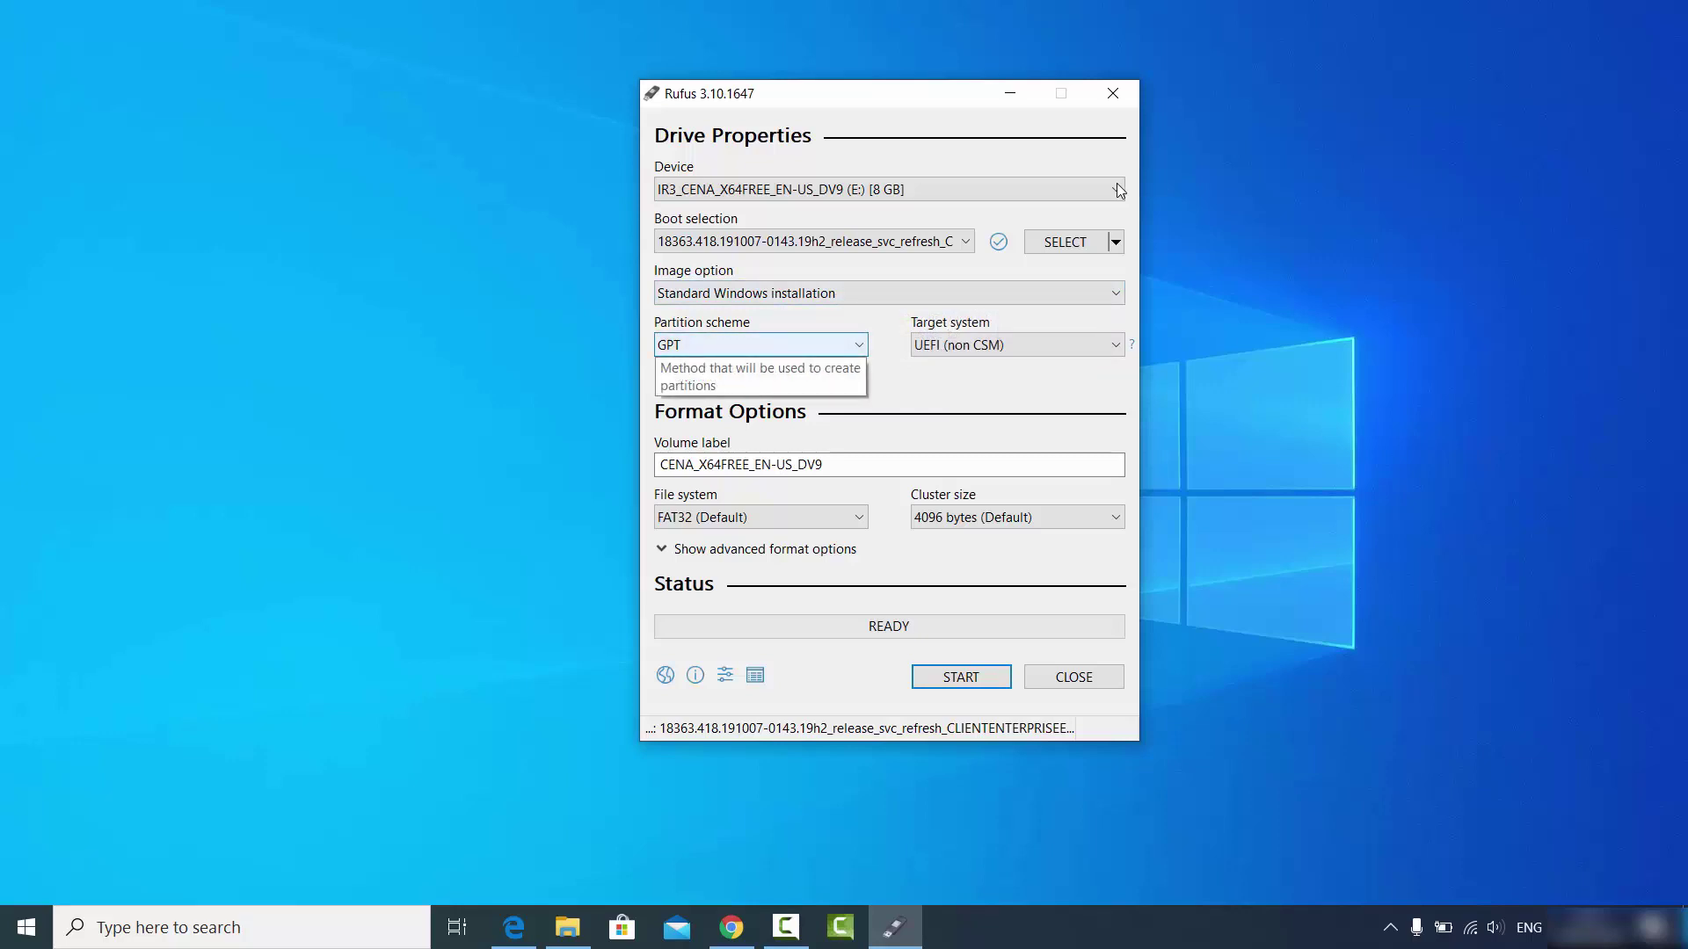
key("alt+Down")
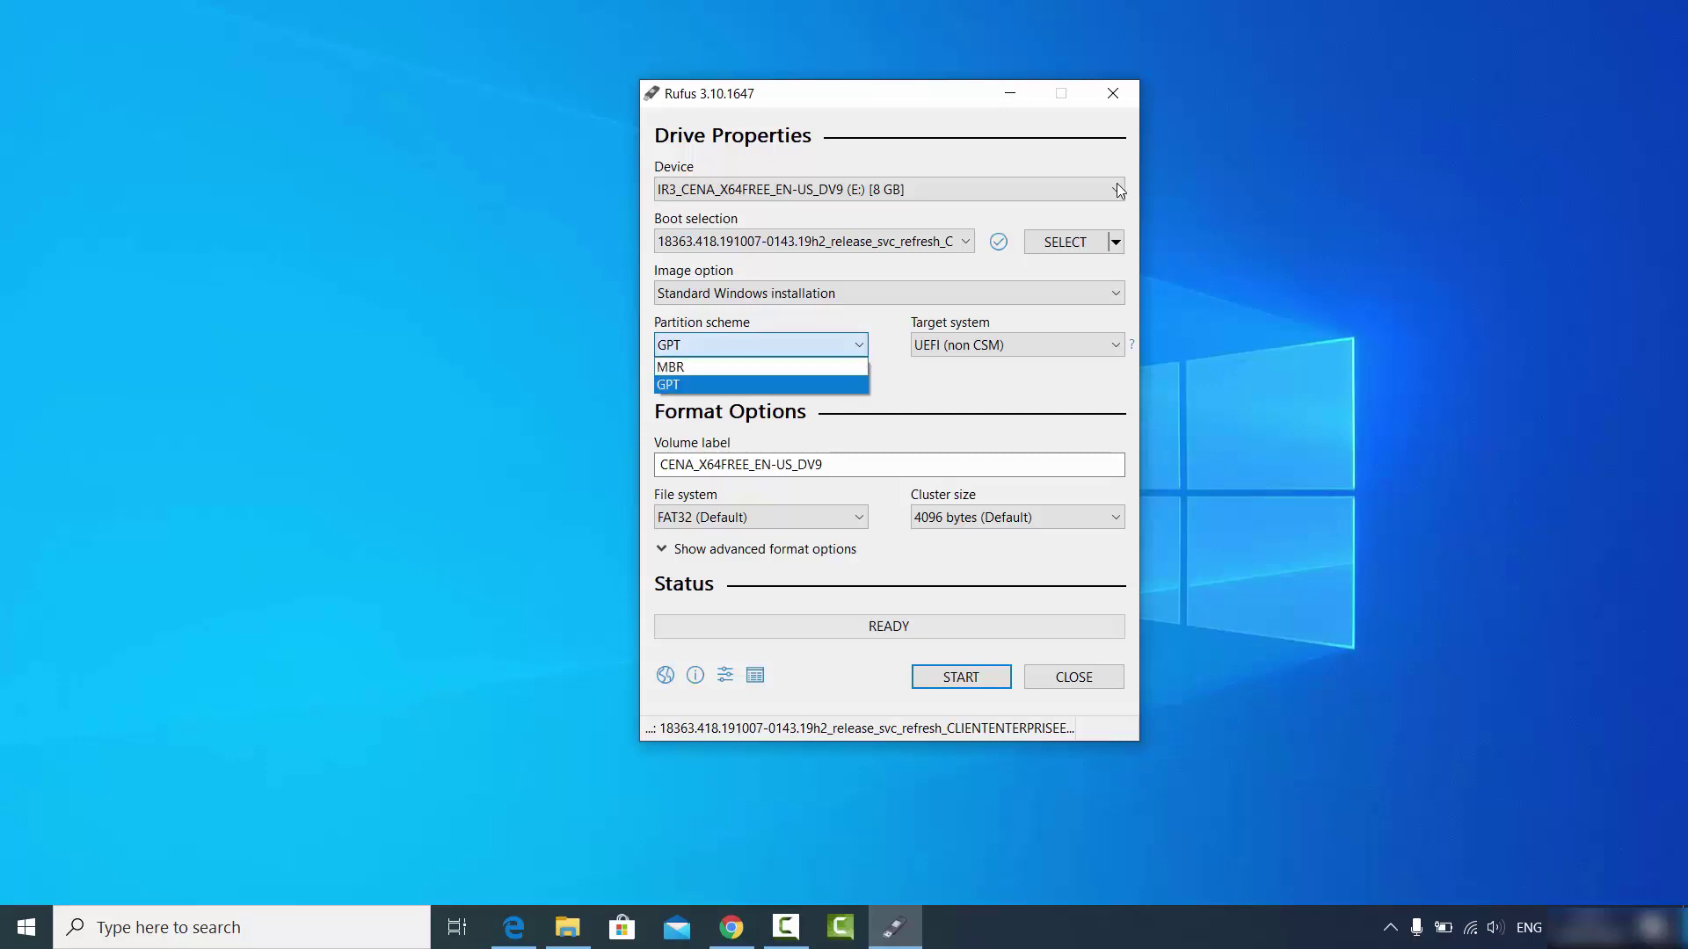
key("Up")
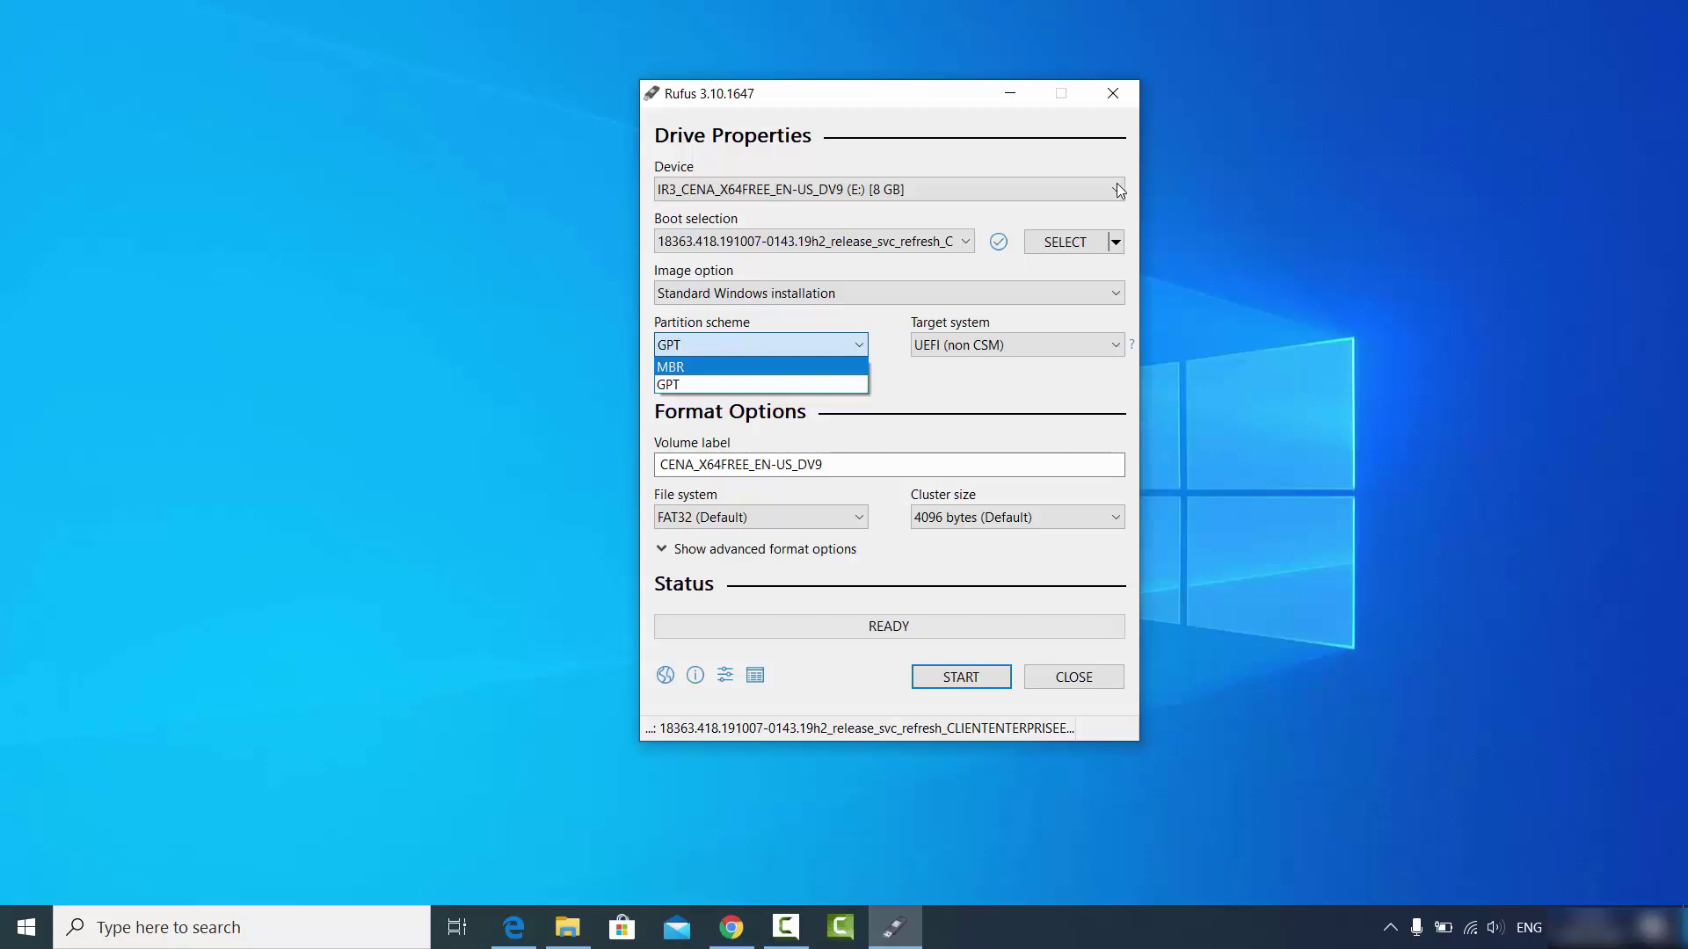
key("Down")
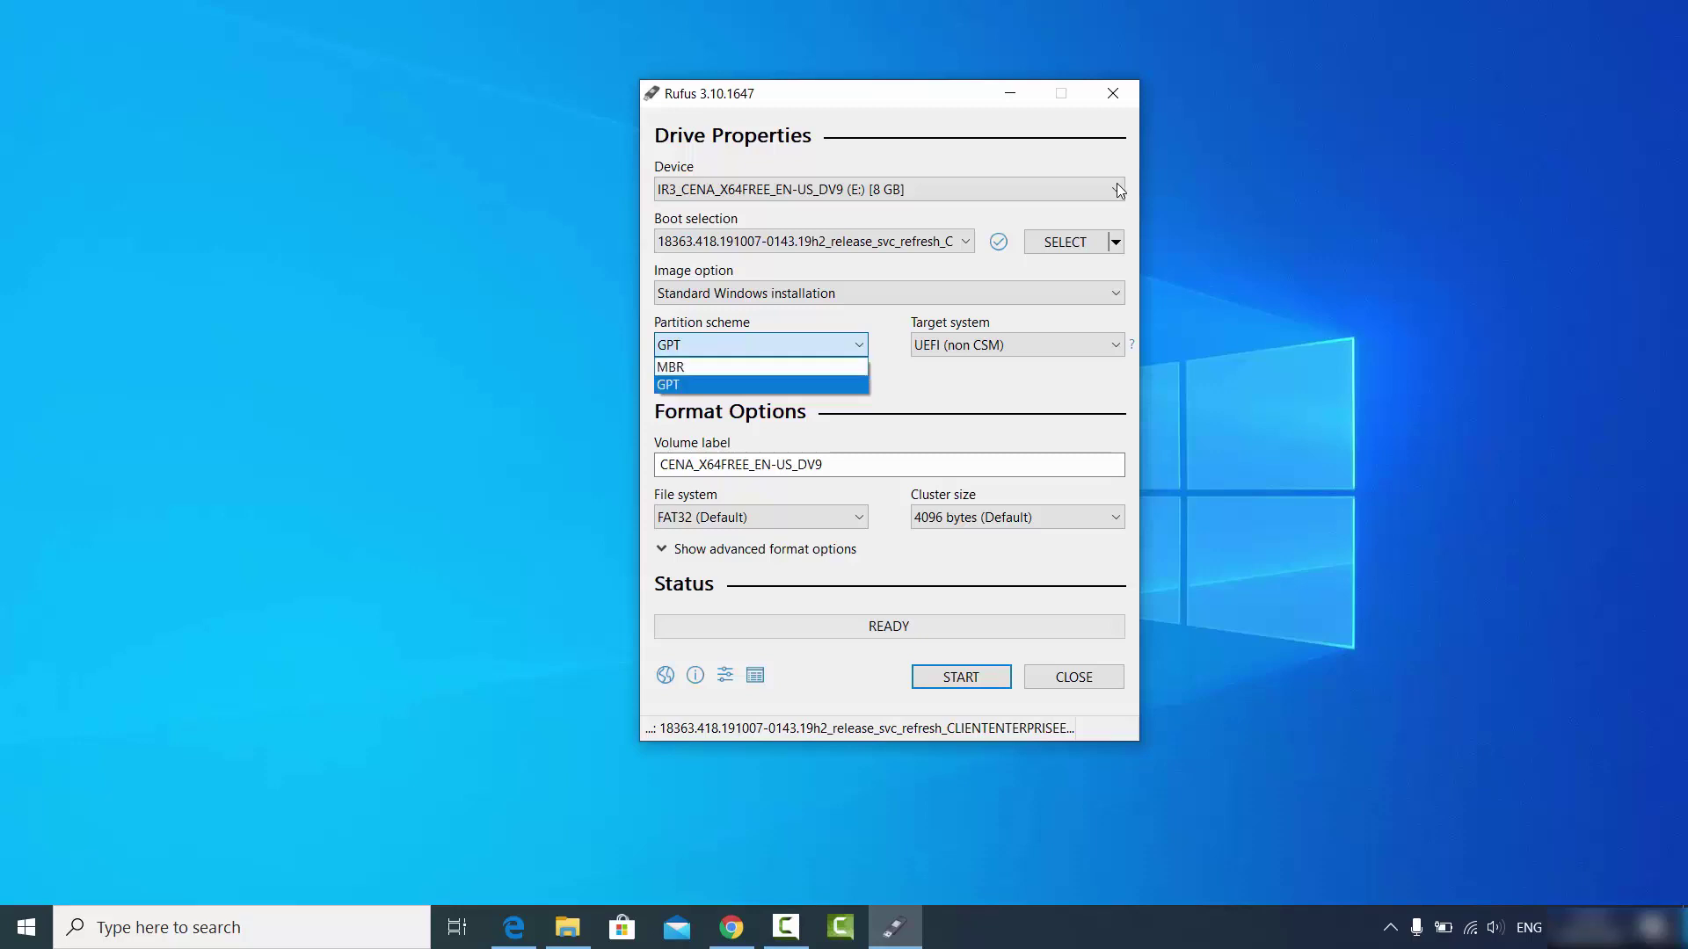
key("Return")
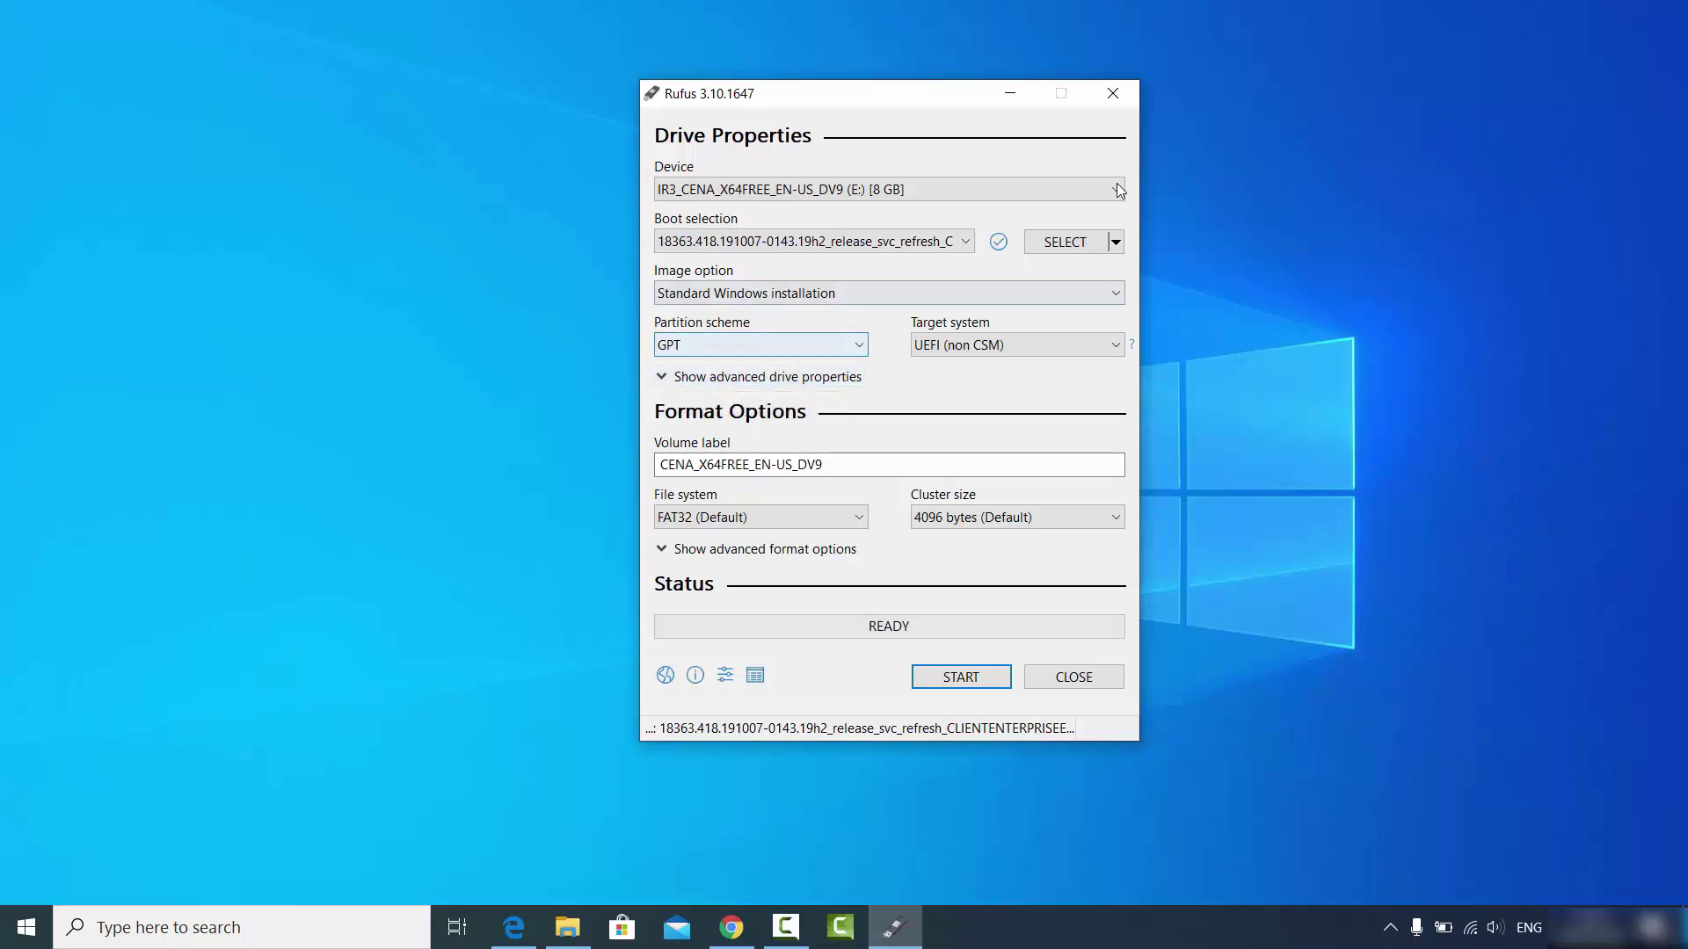
key("shift+Tab")
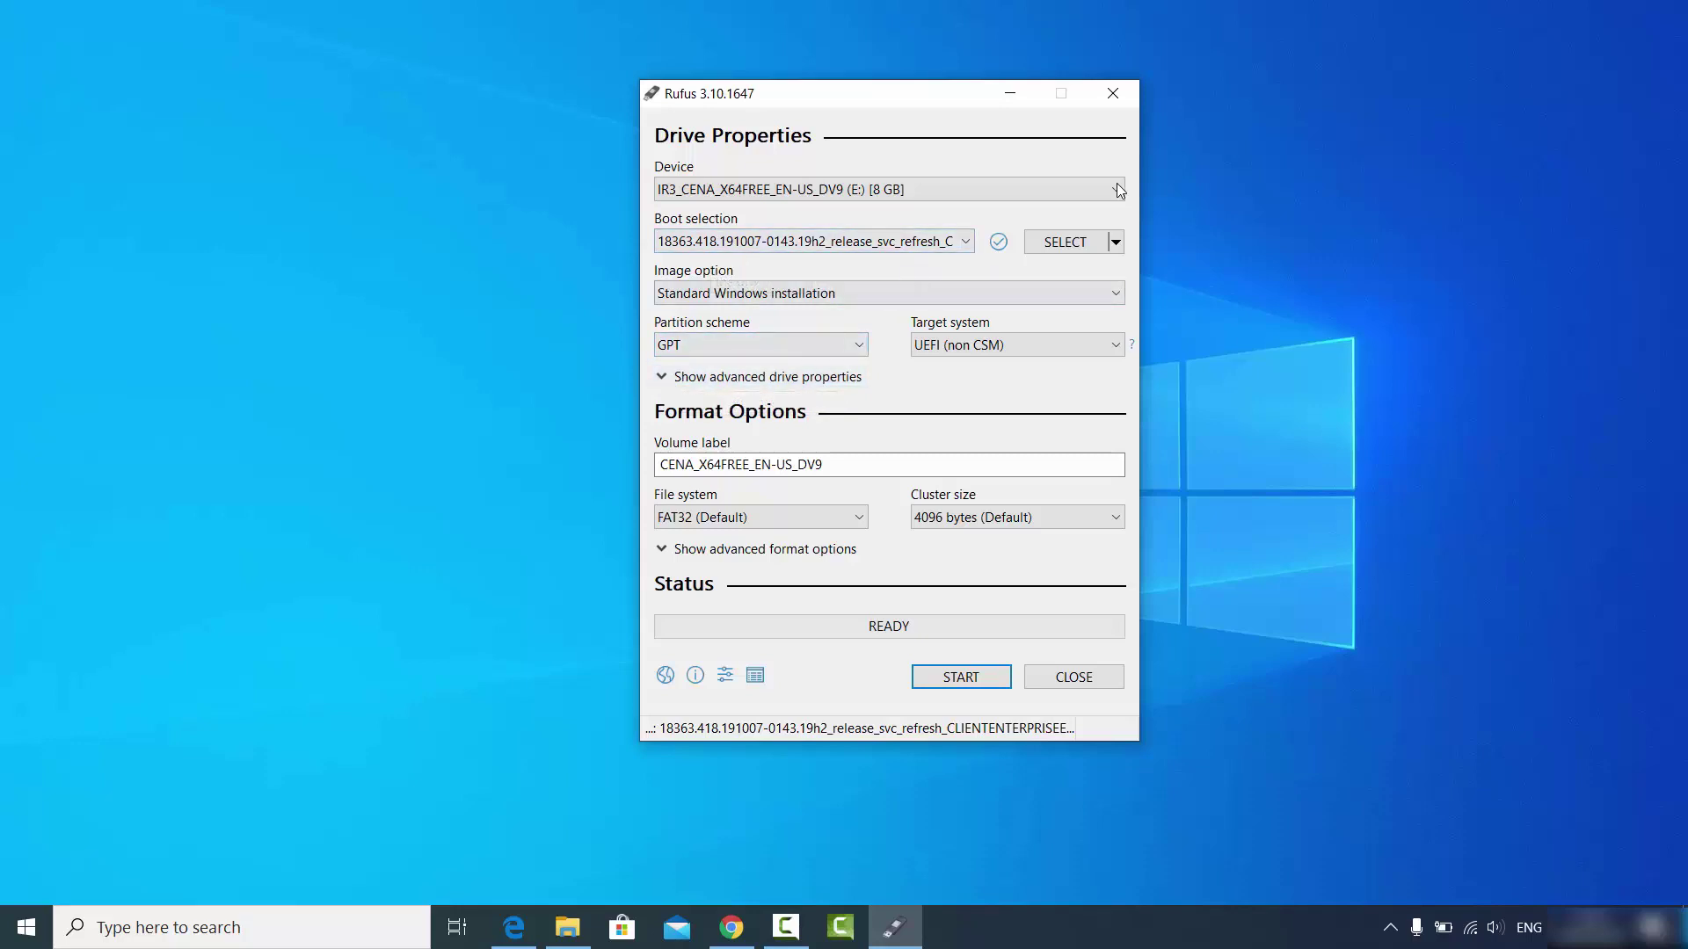
- Pick NTFS in the File system list in place of FAT32, keeping GPT and UEFI (non CSM)
key("Tab")
key("Tab")
key("Tab")
key("Tab")
key("Tab")
key("Tab")
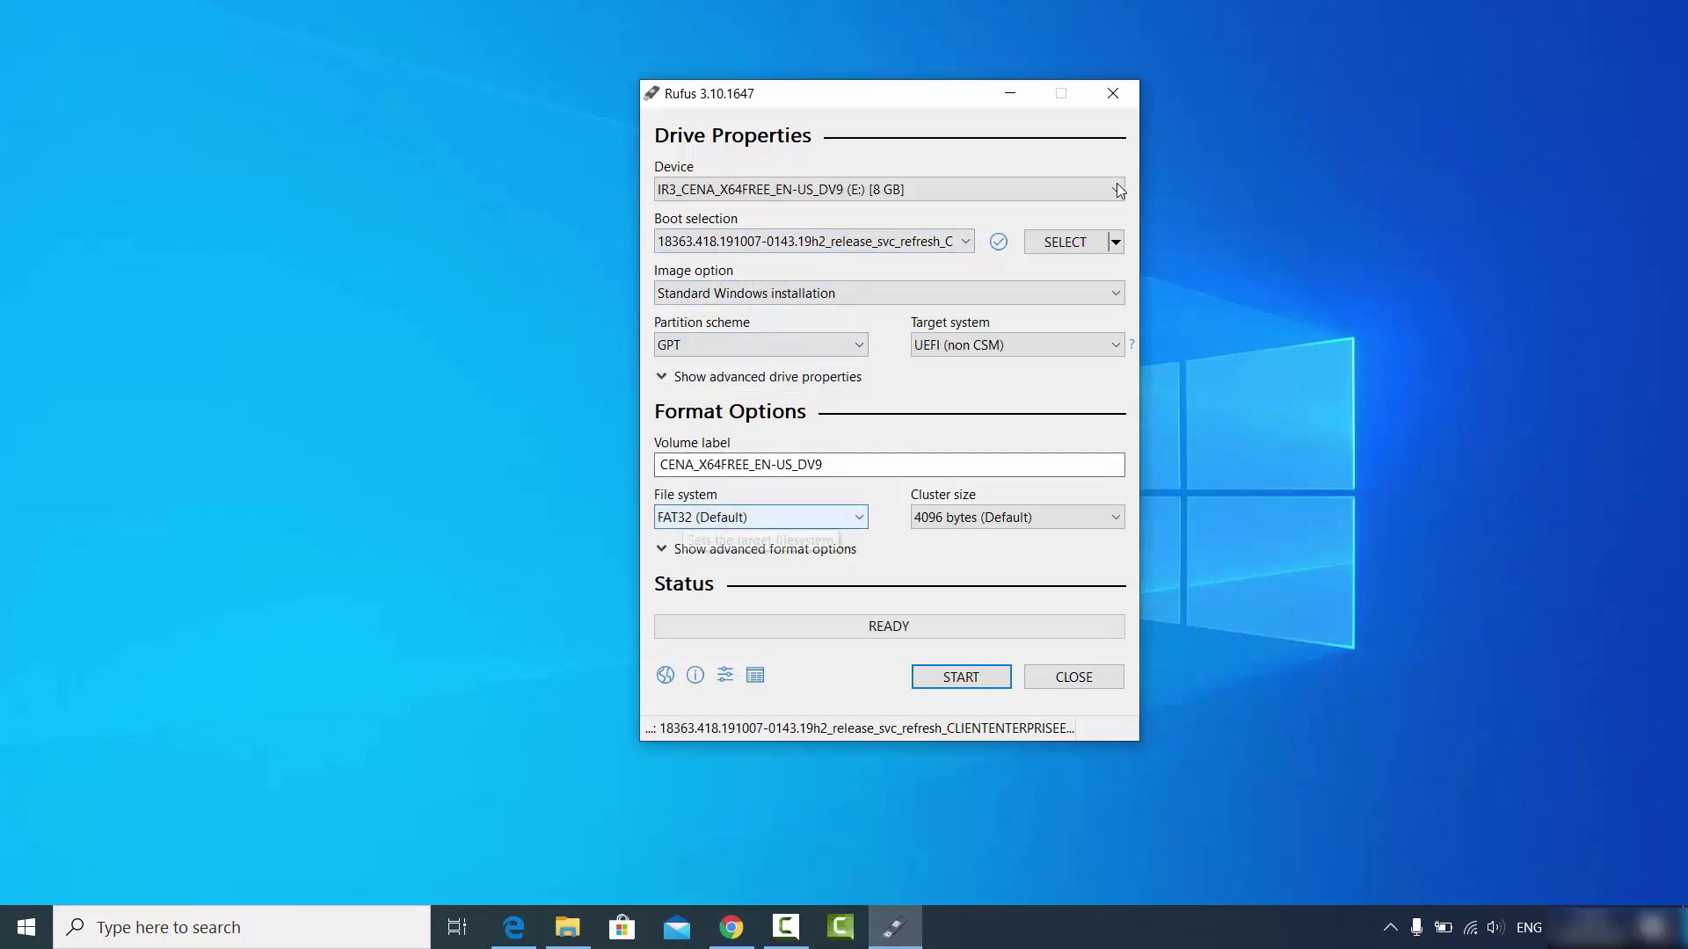
key("shift+Tab")
key("shift+Tab")
key("shift+Tab")
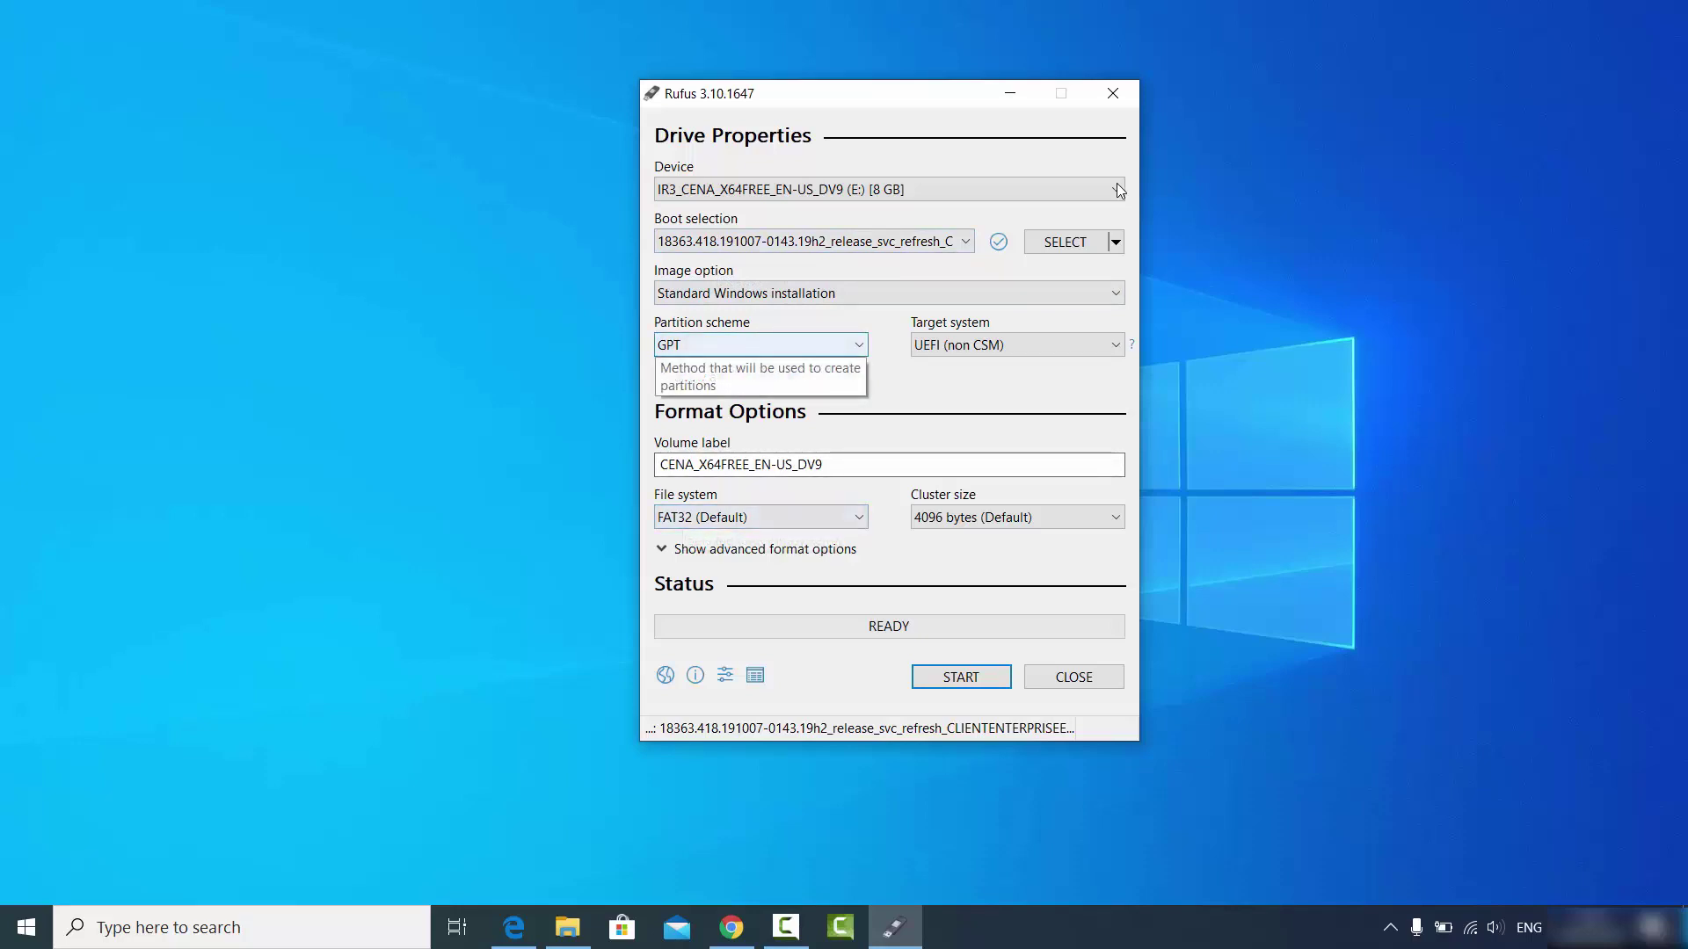
key("Tab")
key("Tab")
key("Tab")
key("alt+Down")
key("Down")
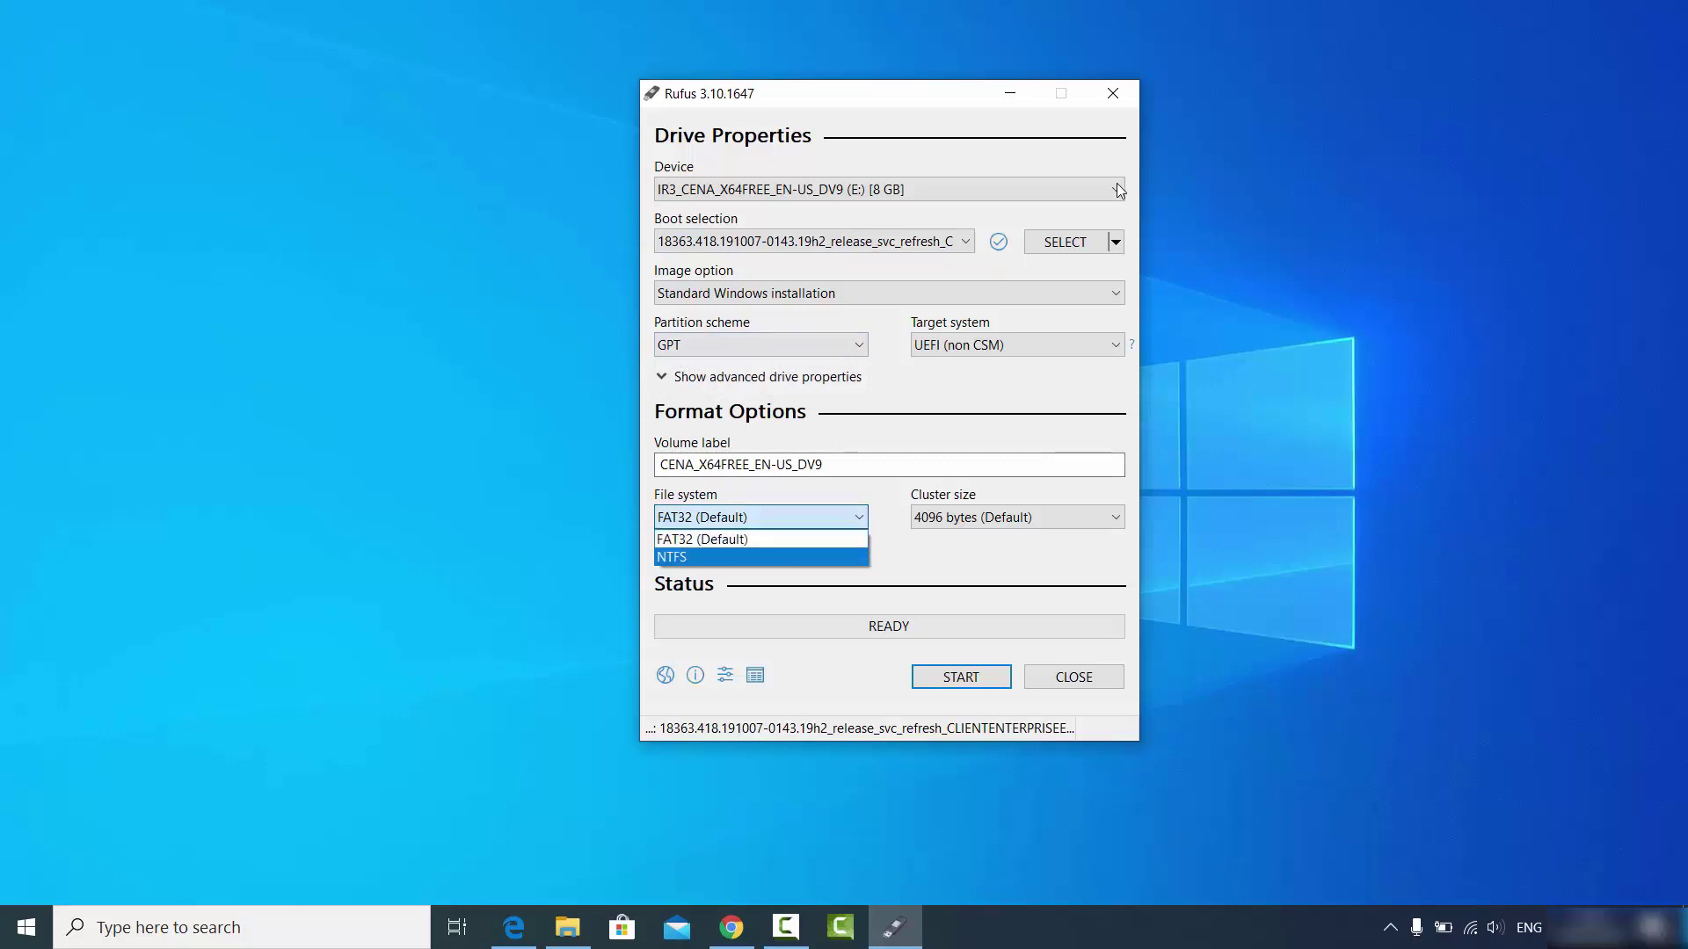
key("Return")
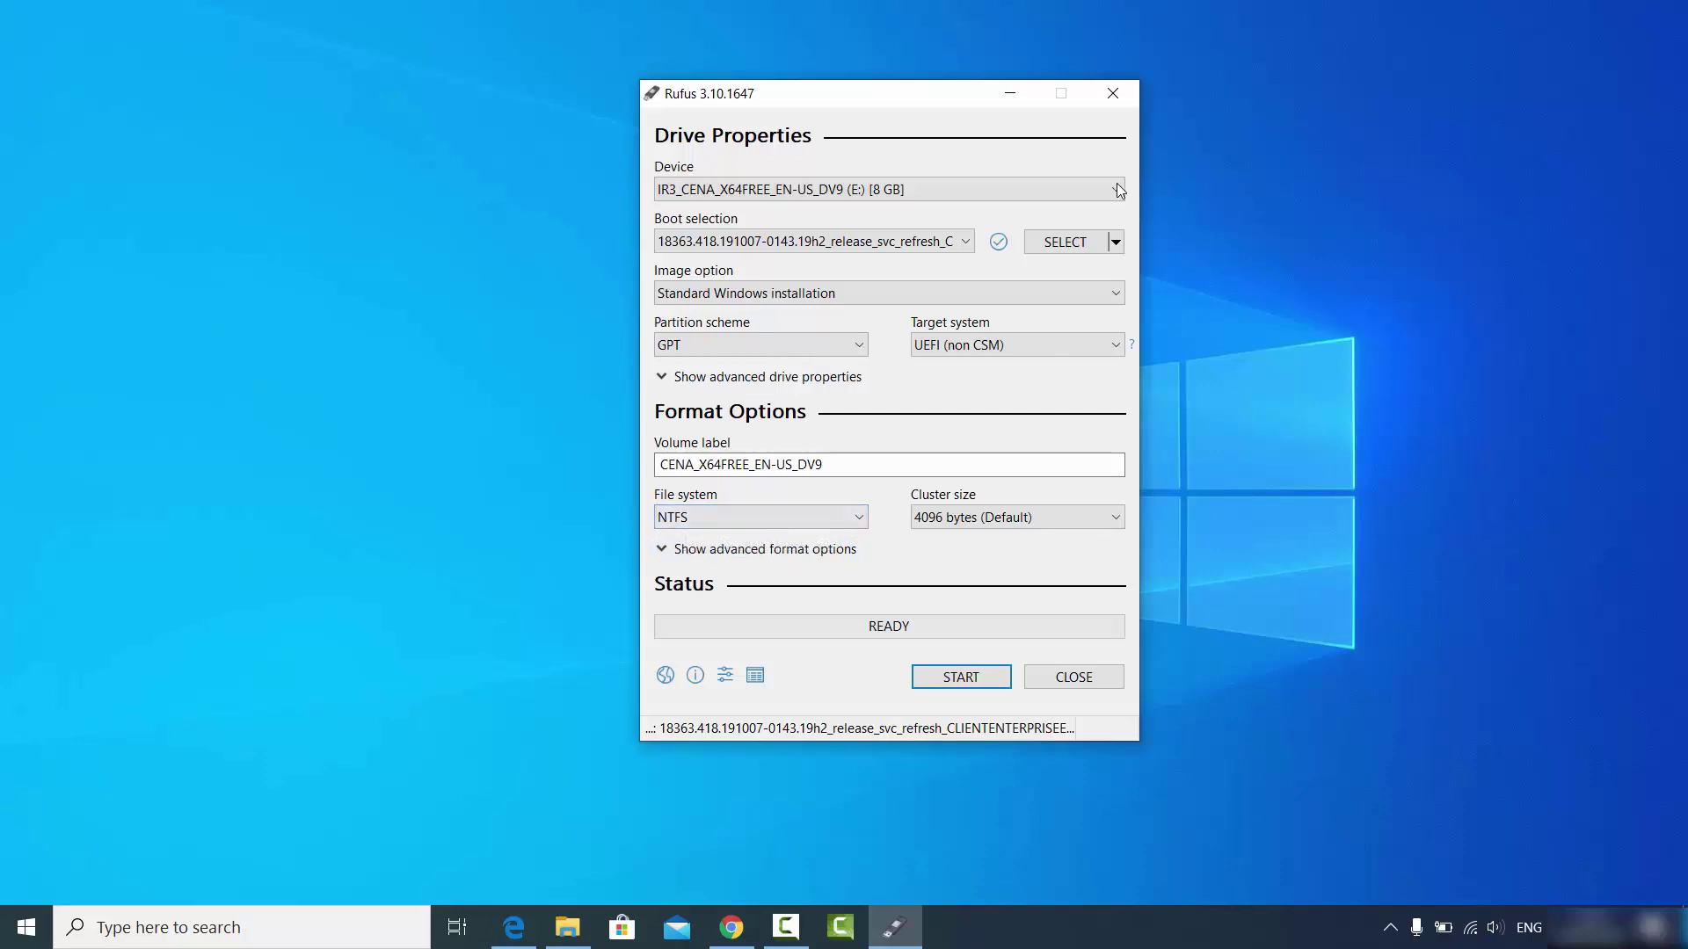
key("shift+Tab")
key("End")
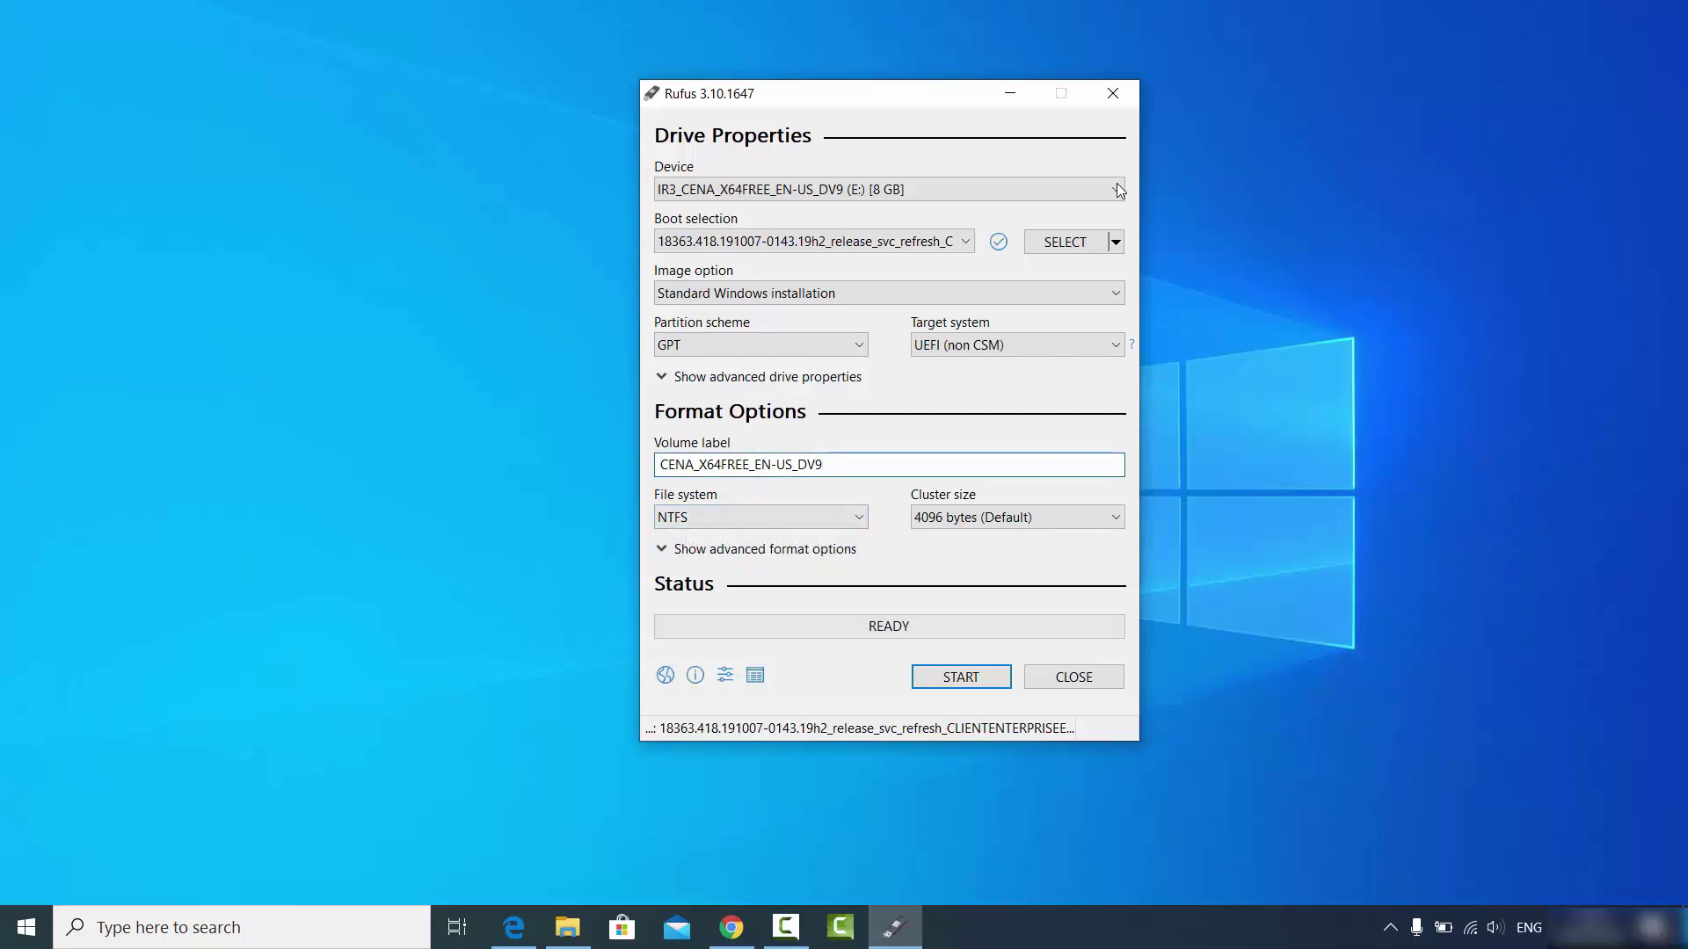
- Replace the existing volume label with 'Windows 10'
key("shift+Left")
key("shift+Left")
key("shift+Left")
key("shift+Left")
key("shift+Left")
key("shift+Left")
key("shift+Left")
key("shift+Left")
key("shift+Left")
key("shift+Left")
key("shift+Left")
key("shift+Left")
key("shift+Left")
key("shift+Left")
key("shift+Left")
key("shift+Left")
key("shift+Left")
key("shift+Left")
key("shift+Left")
key("shift+Left")
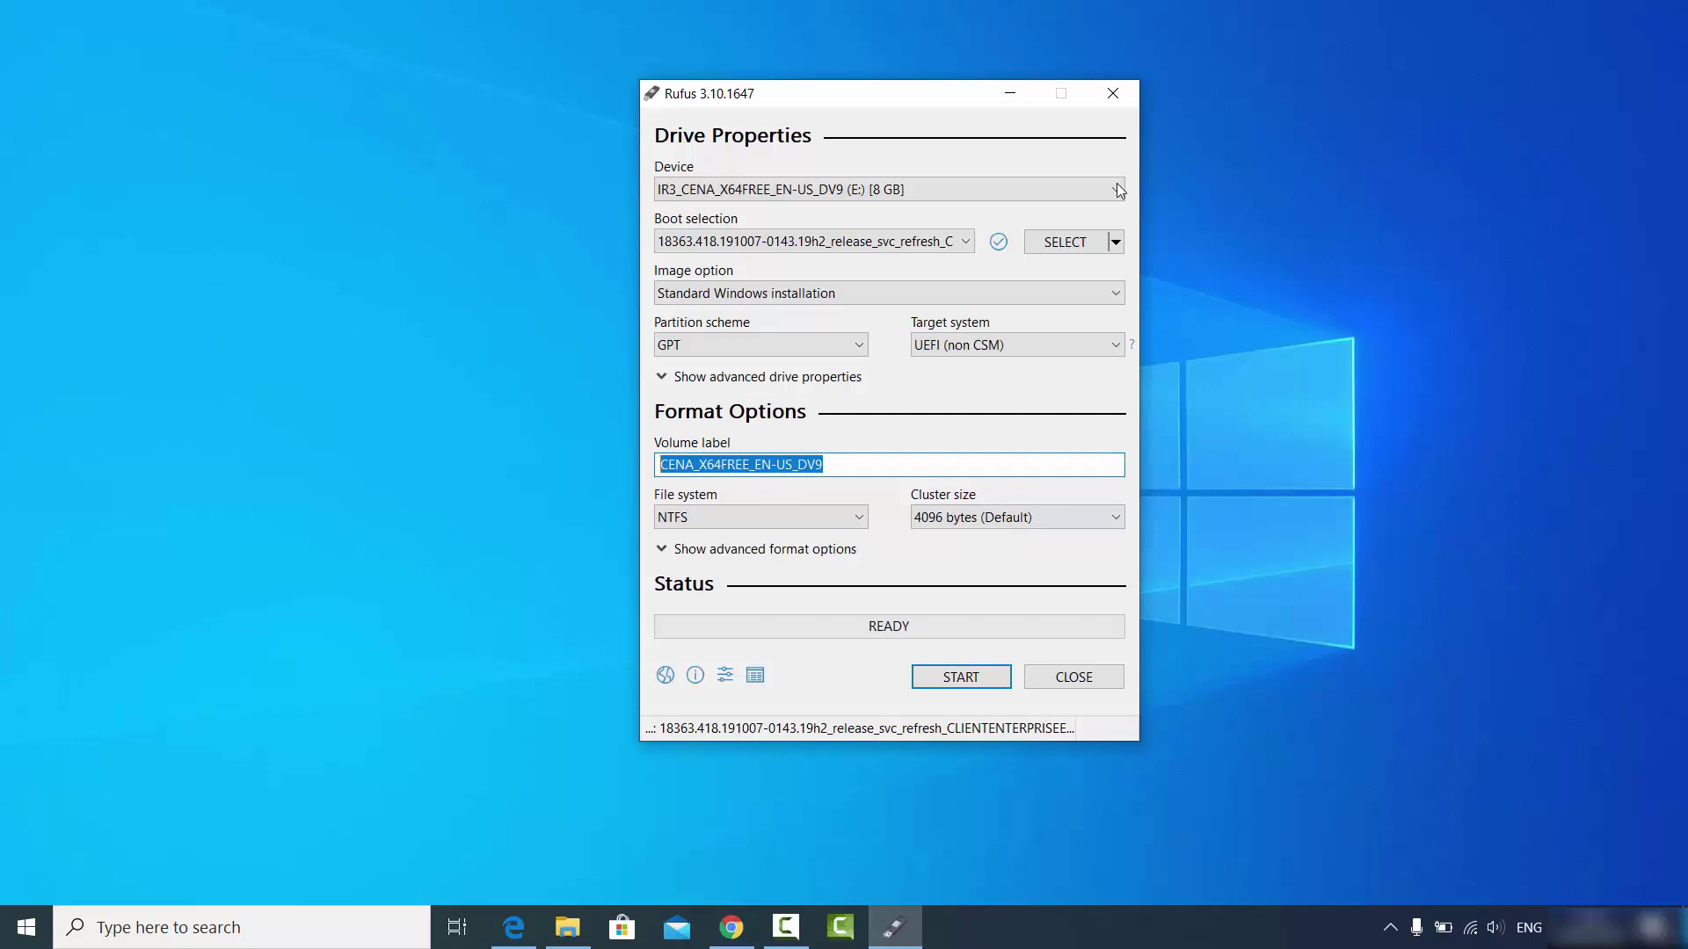
key("BackSpace")
type("Wind")
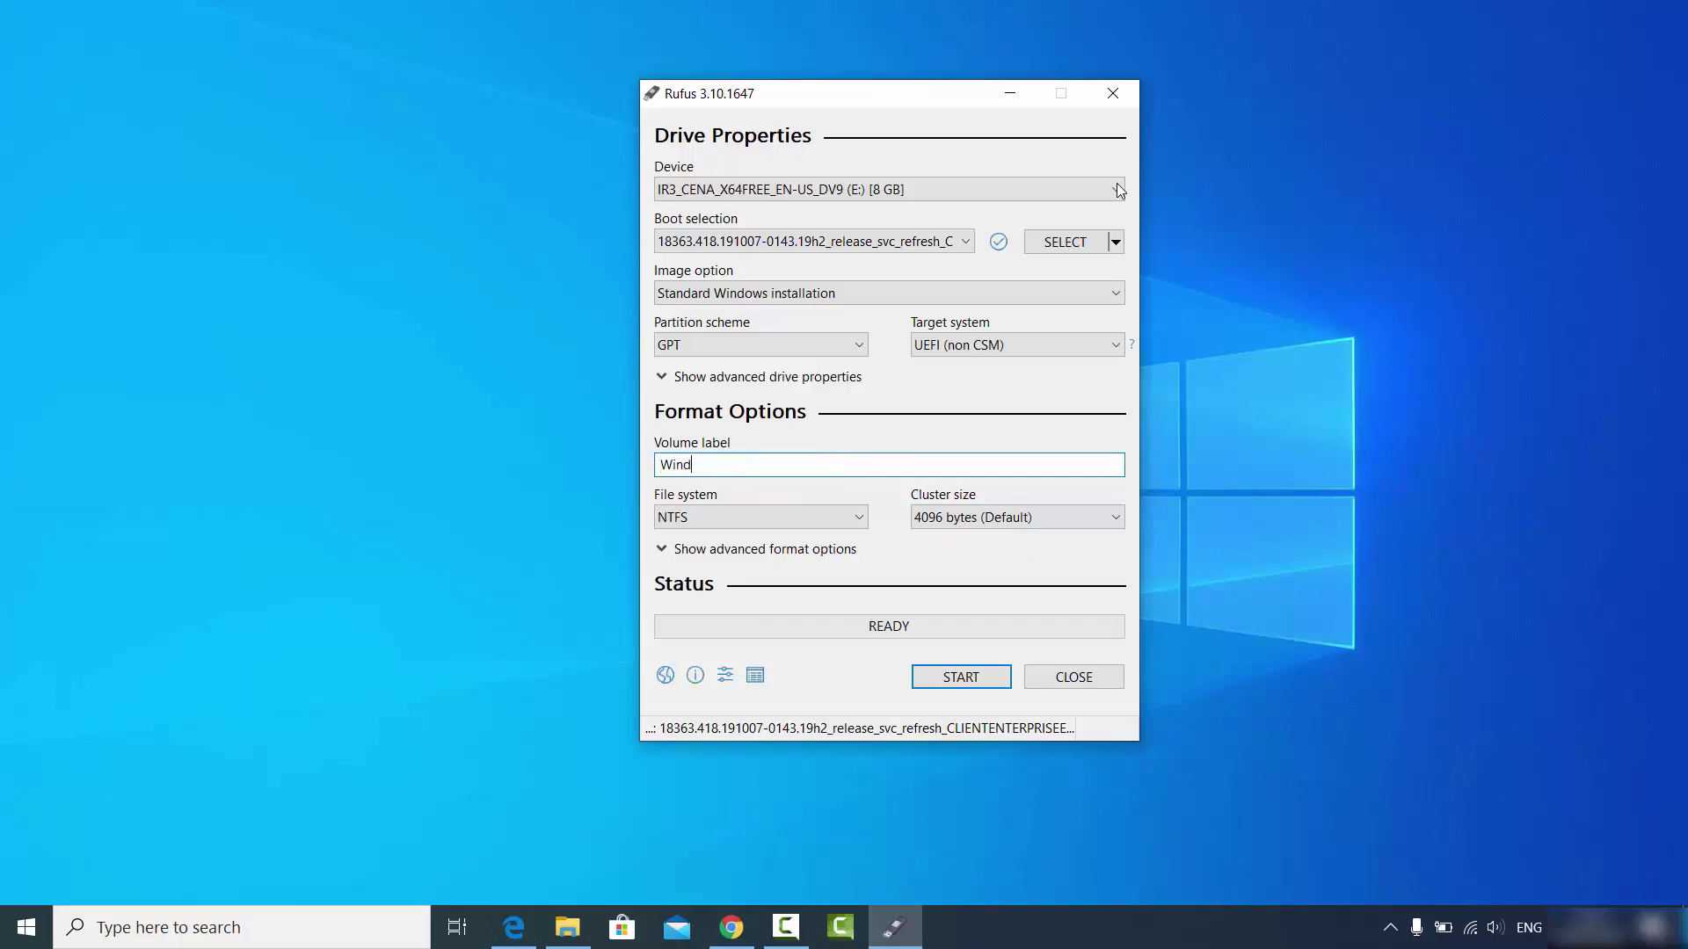
type("ows 10")
key("shift+Tab")
key("shift+Tab")
key("shift+Tab")
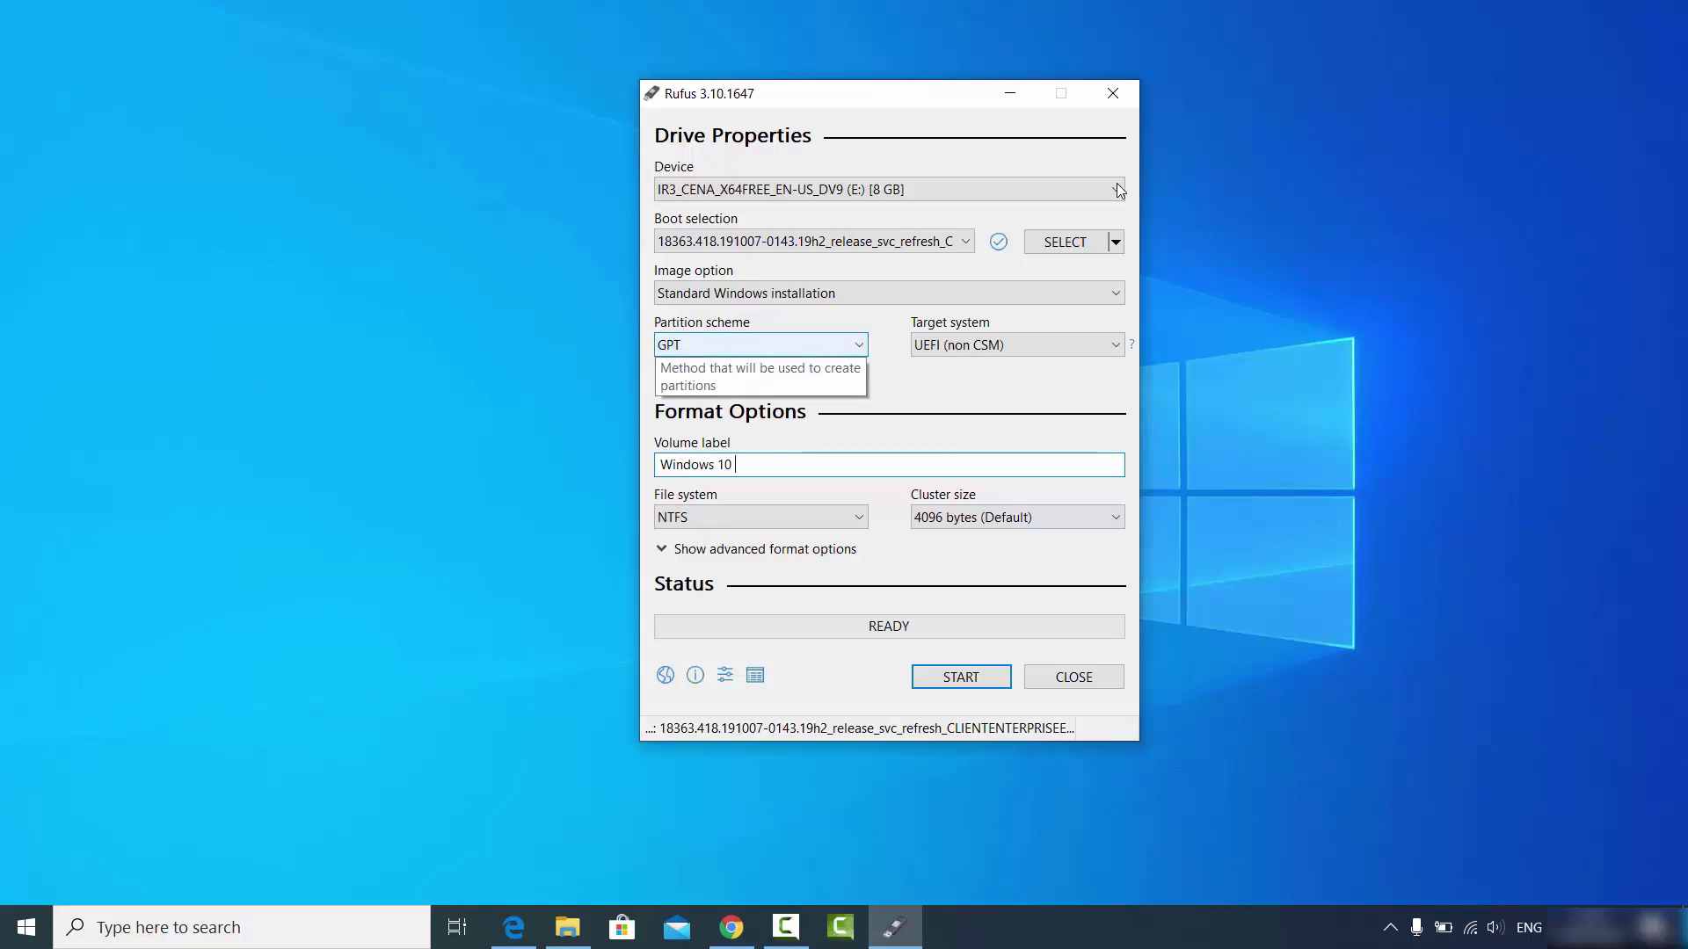
key("Tab")
key("Tab")
key("Tab")
key("Tab")
key("Tab")
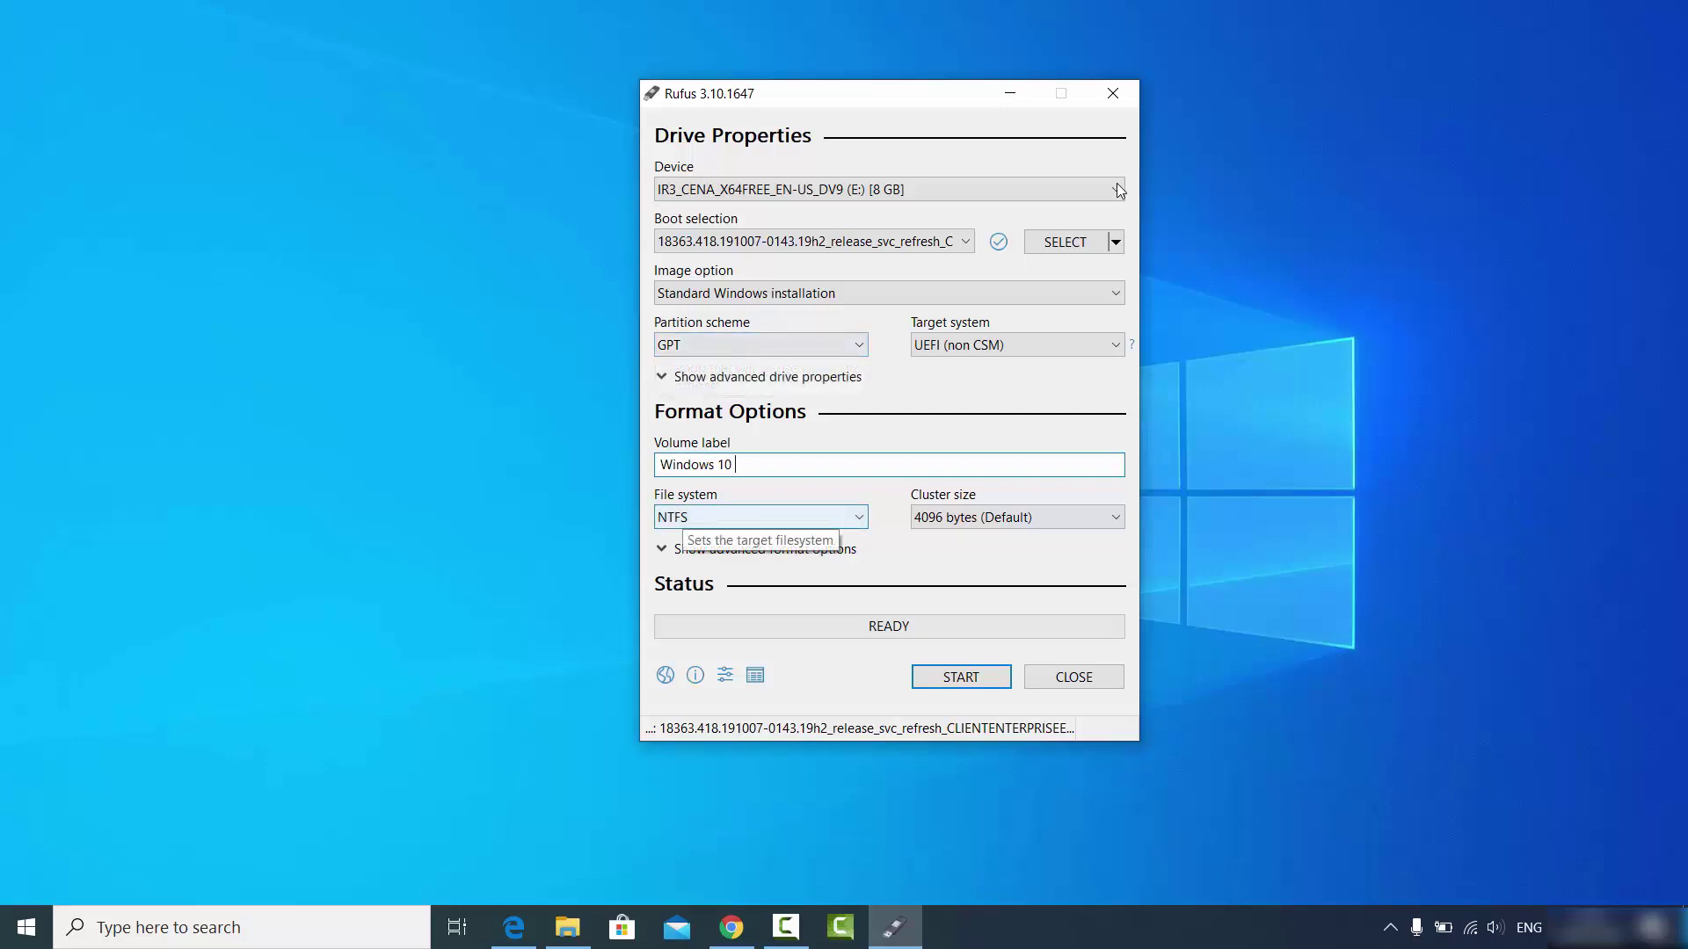
key("shift+Tab")
key("shift+Tab")
key("shift+Tab")
key("shift+Tab")
key("shift+Tab")
key("shift+Tab")
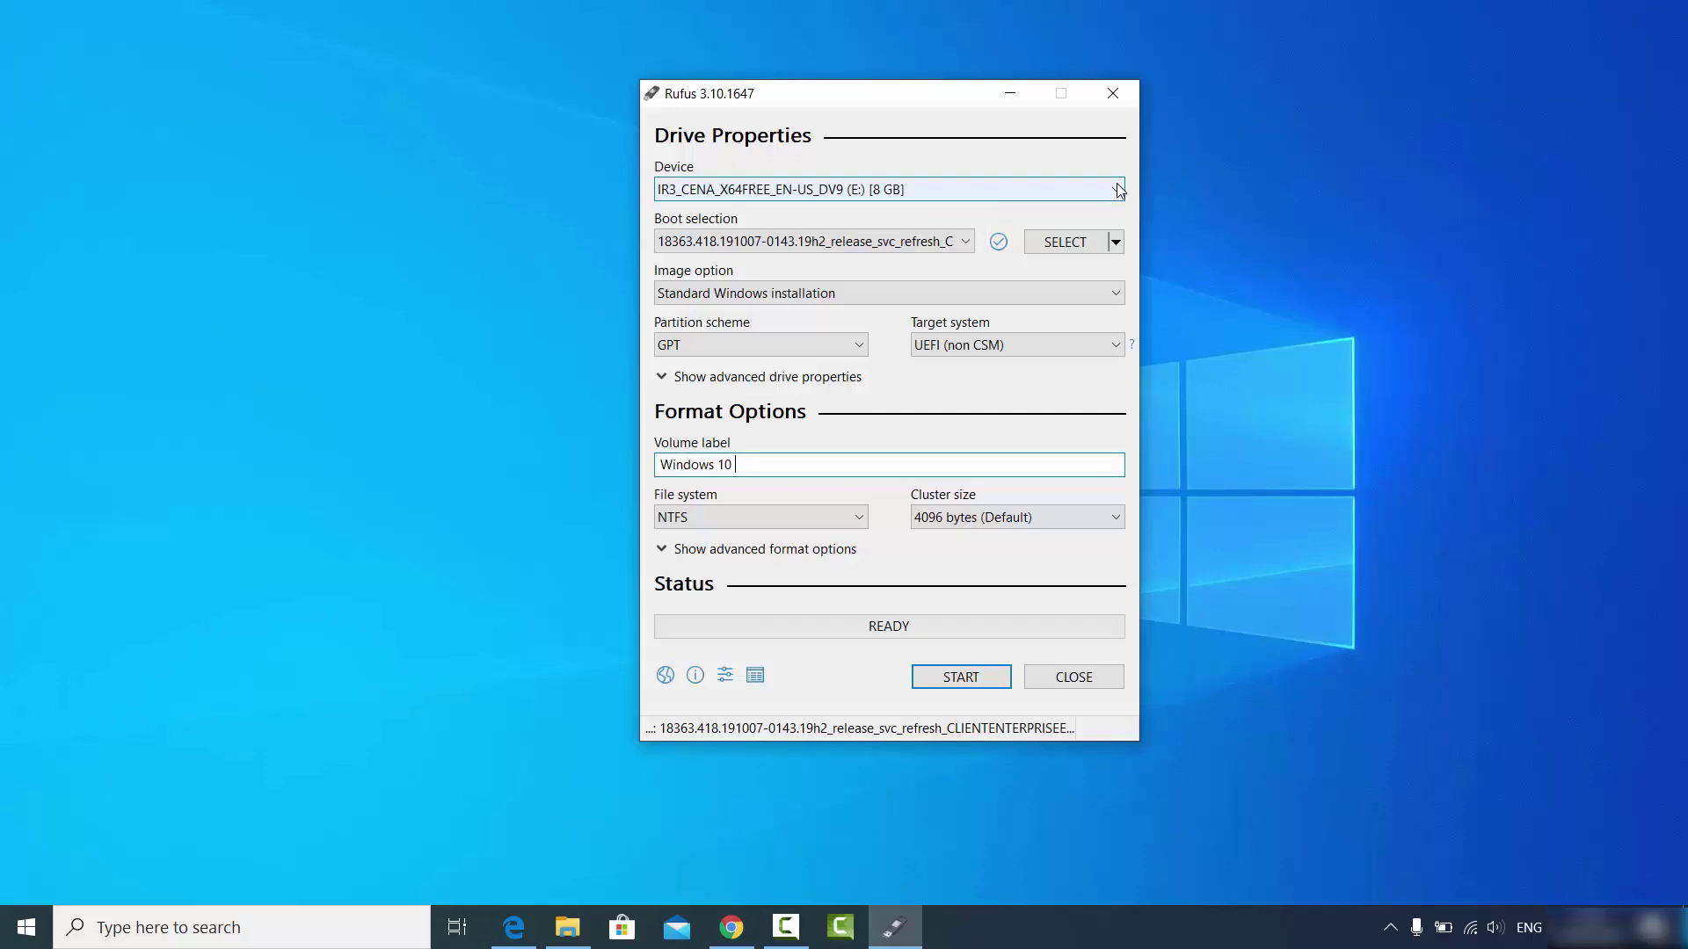
key("Tab")
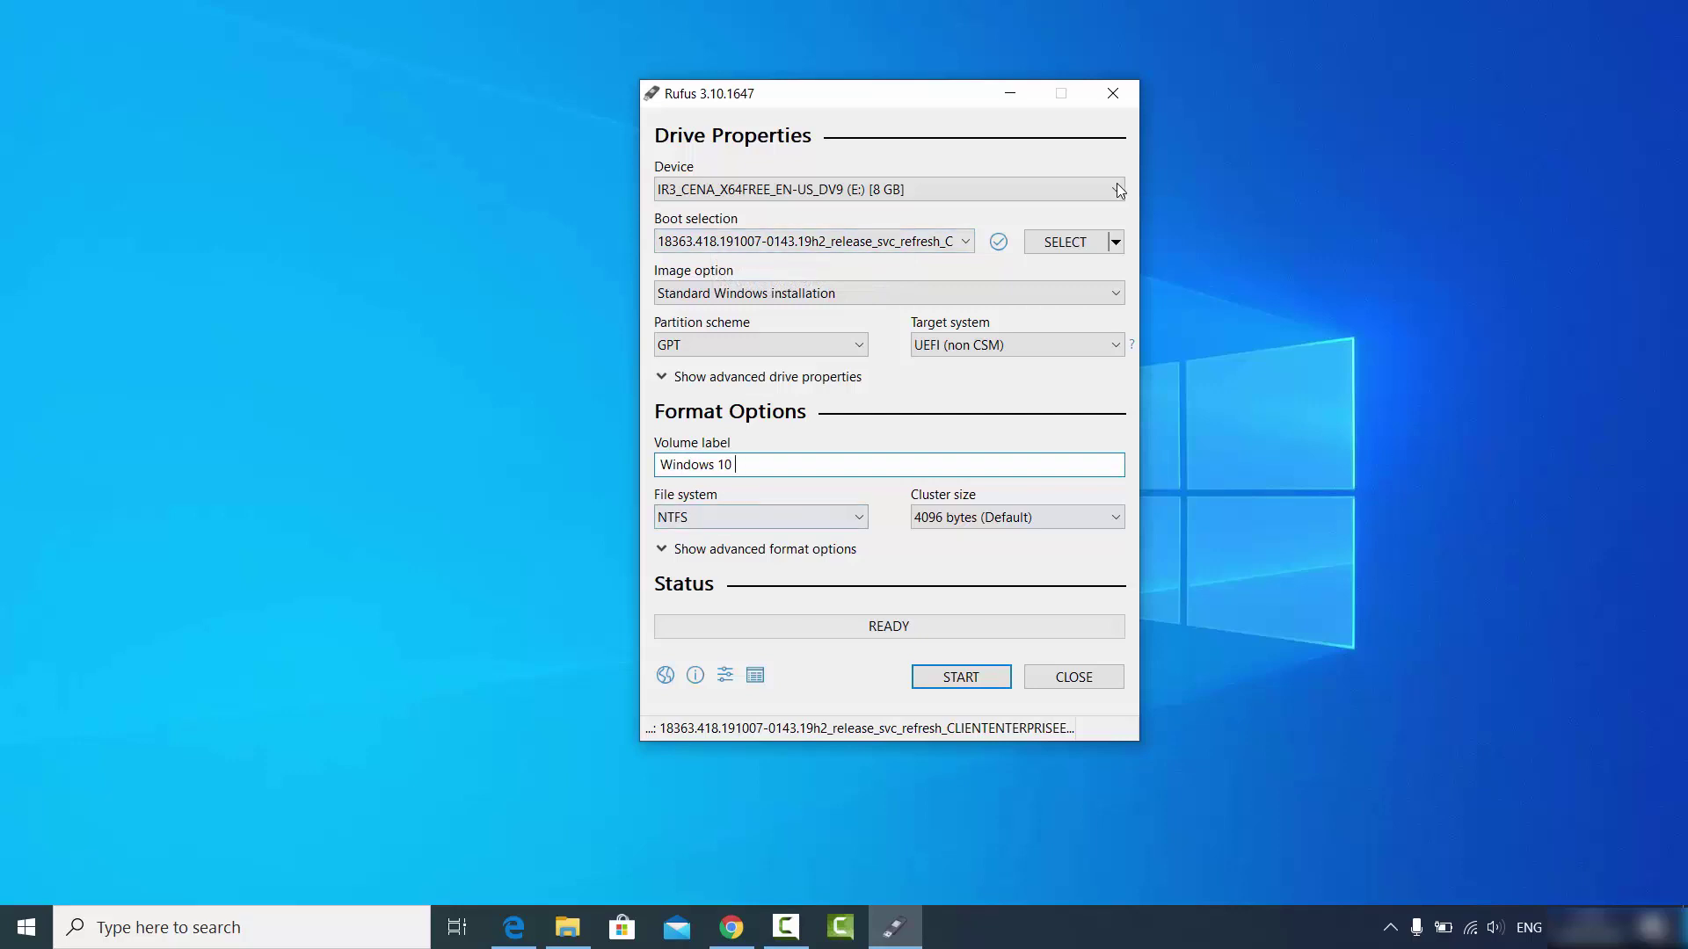
- Begin writing the Windows 10 ISO to the 8 GB USB drive (E:) with START
left_click(703, 549)
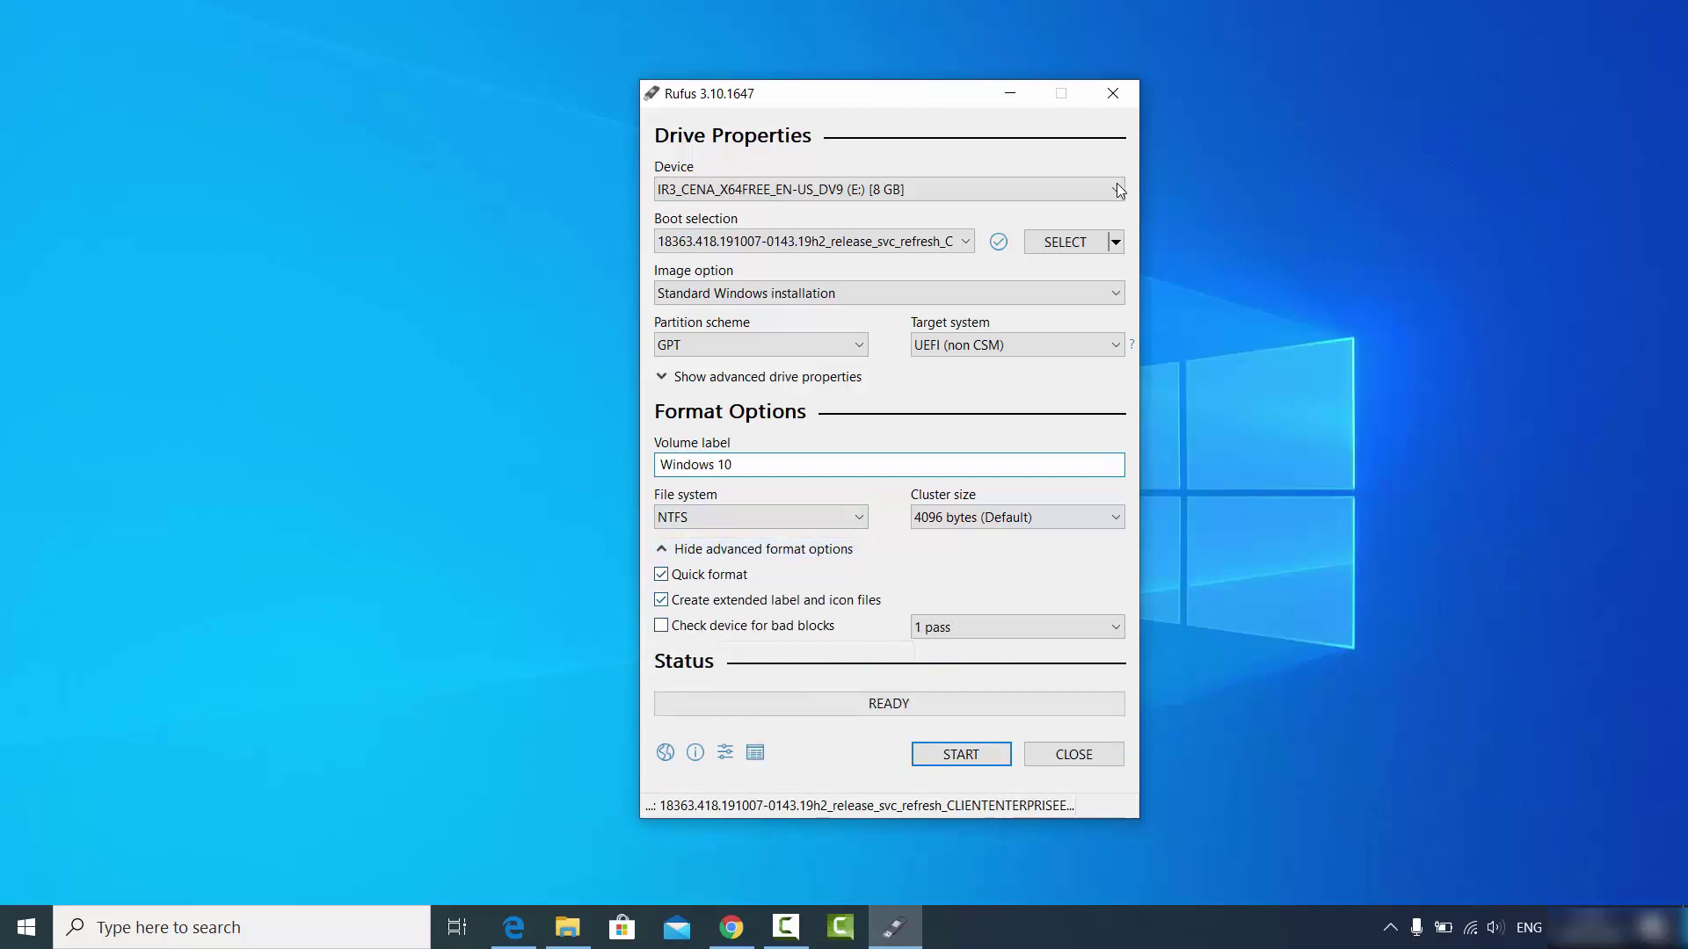
left_click(703, 549)
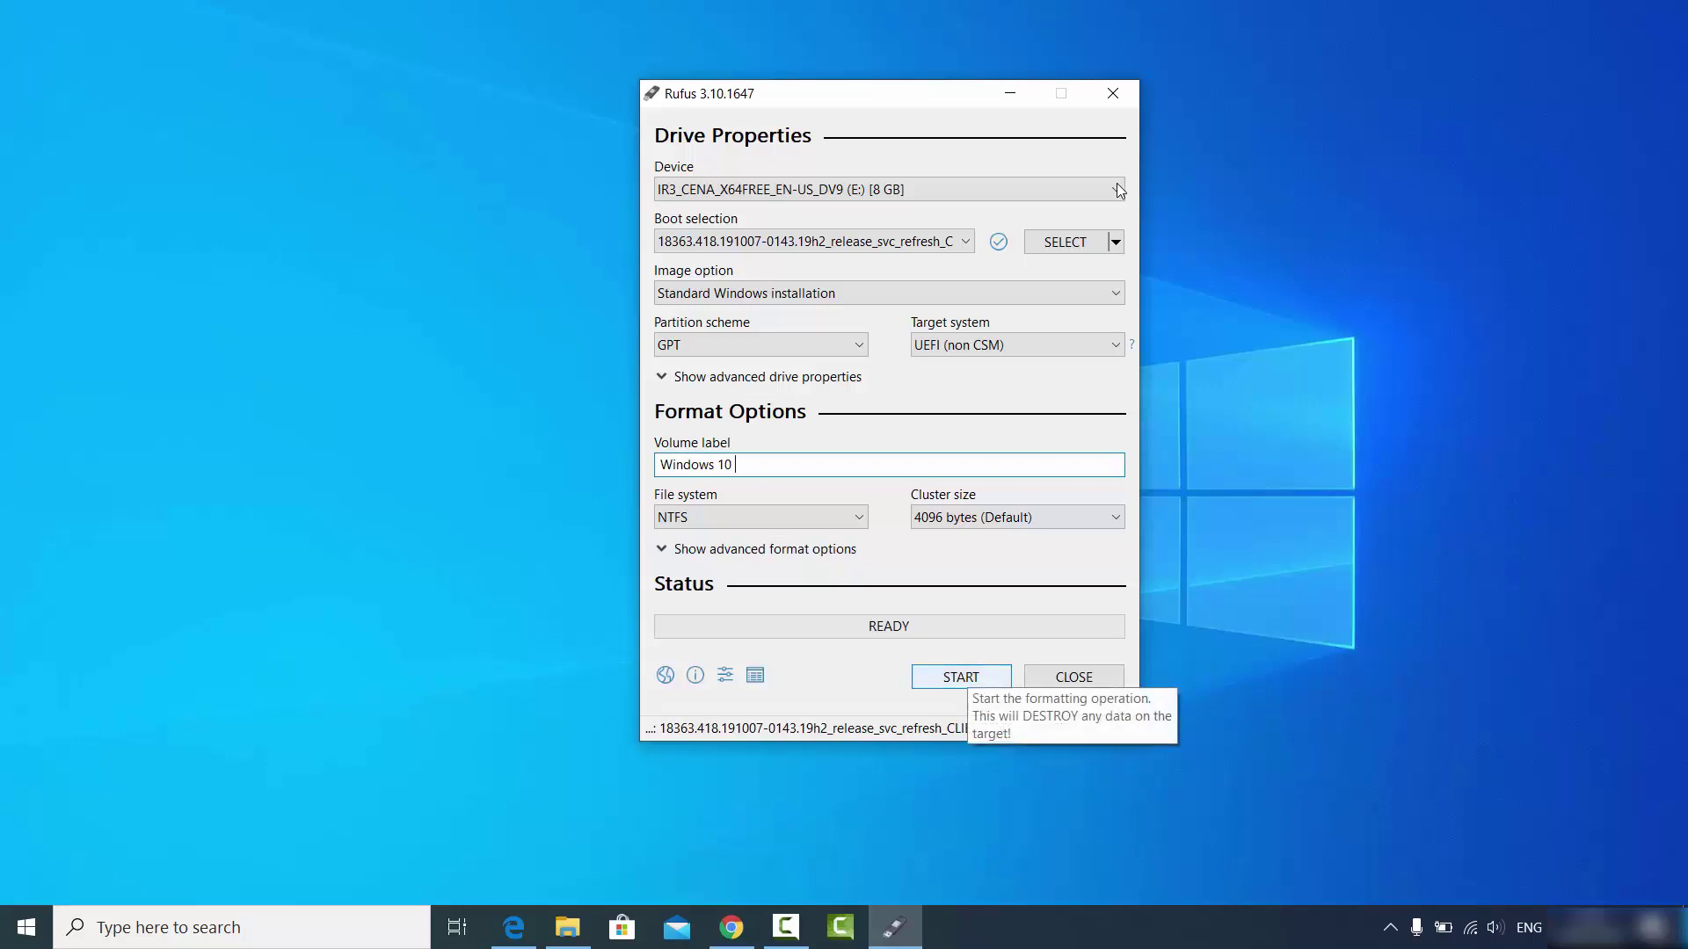
key("Return")
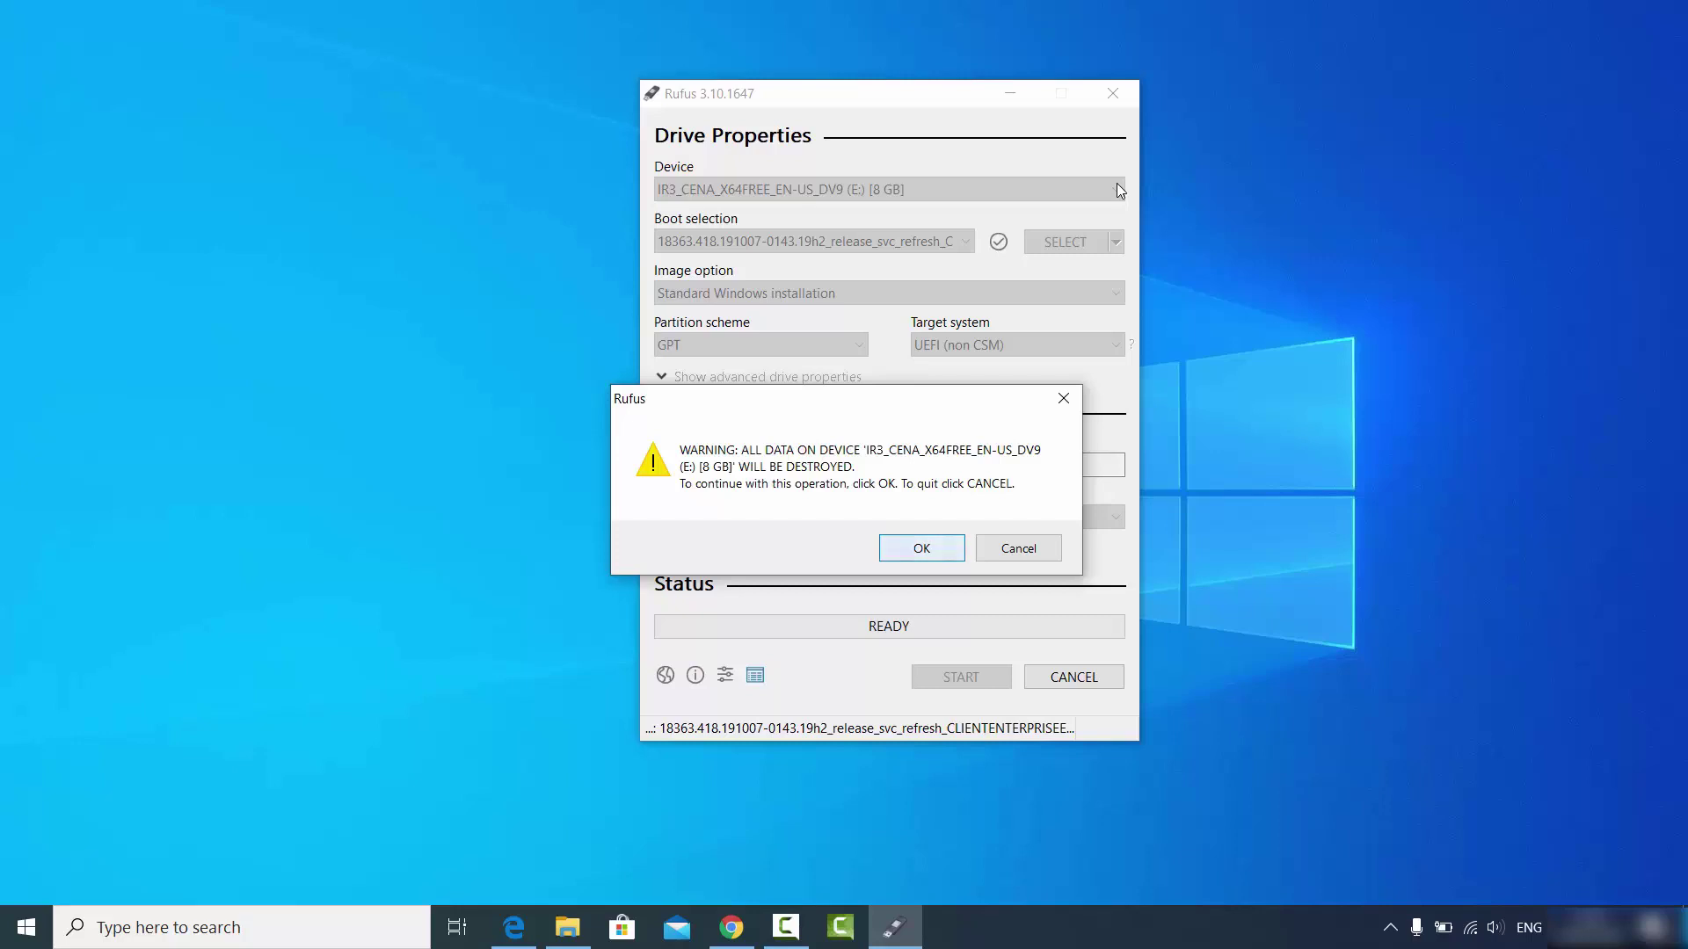
- Choose OK on the warning that all data on USB device E: will be destroyed
key("Return")
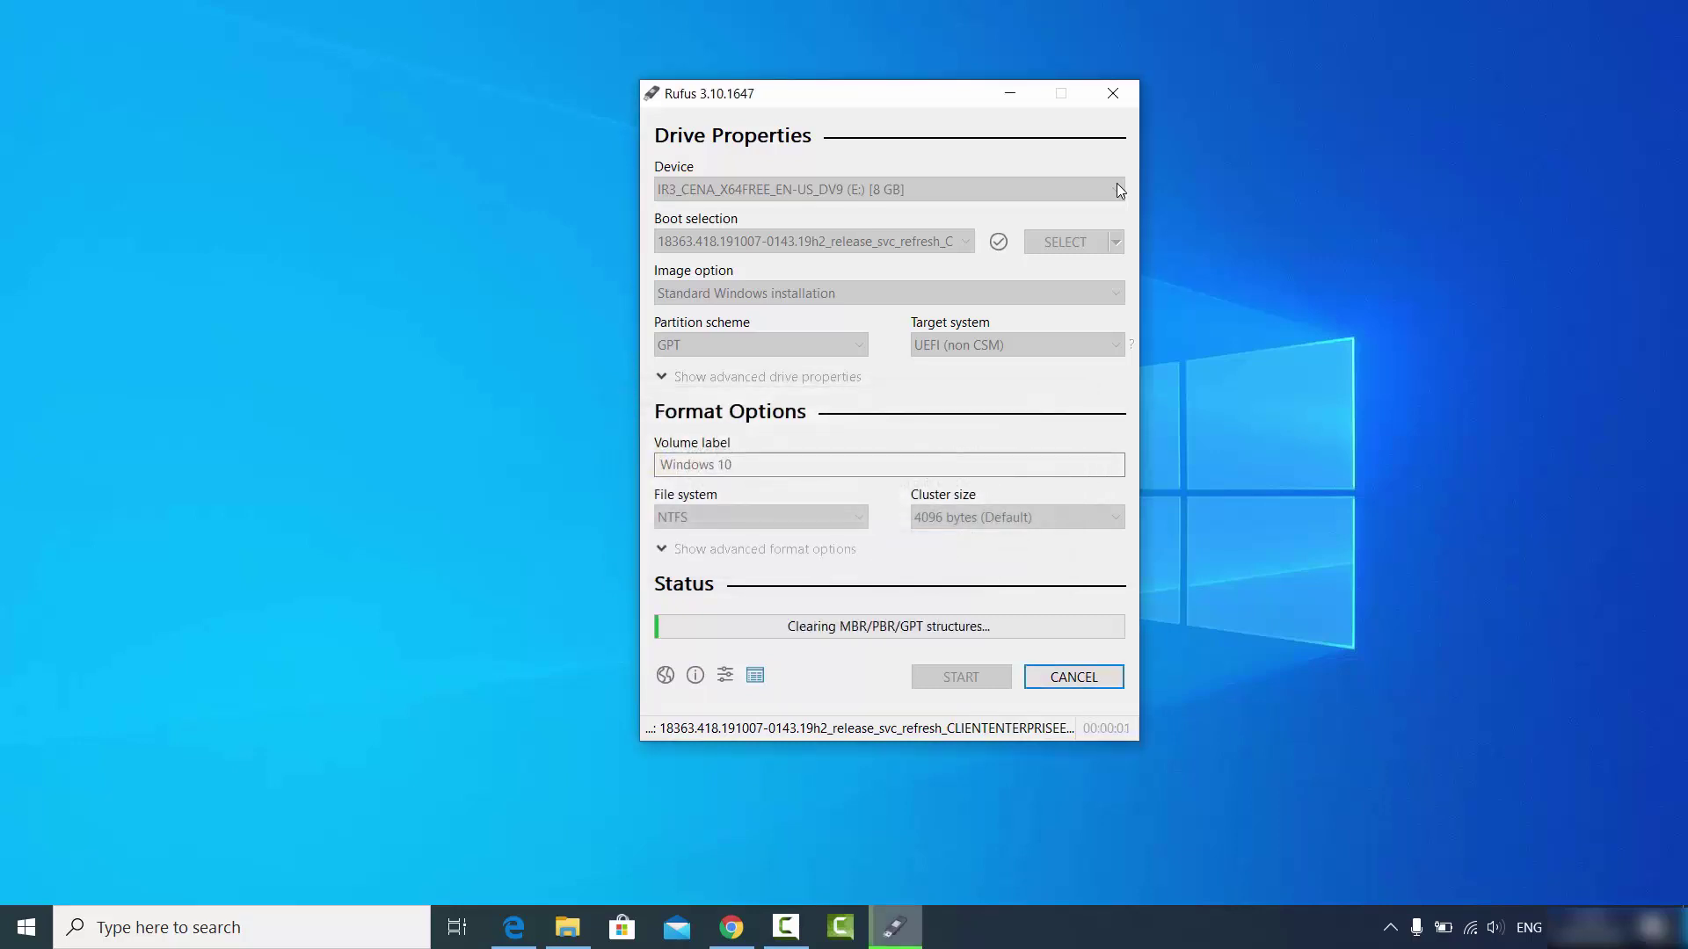